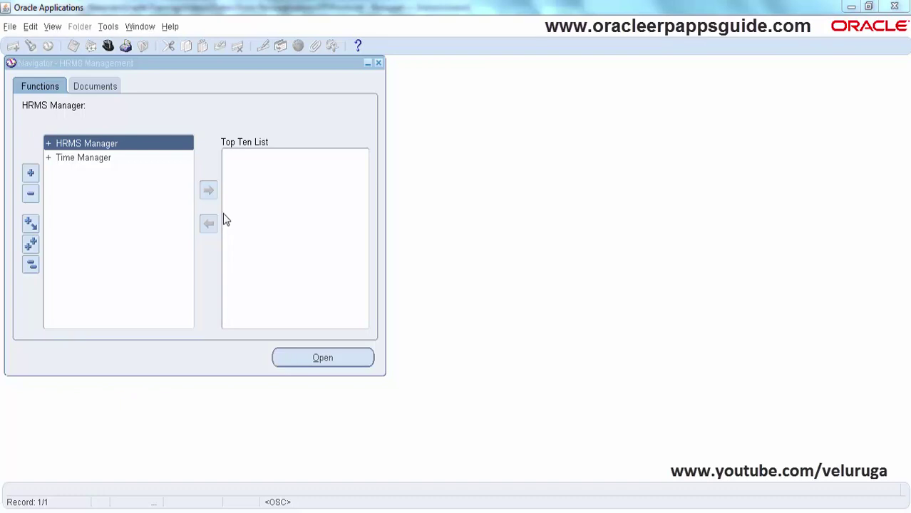
Open HRMS Manager > People > Enter and Maintain and find the employee by employee number.
{"action": "double_click", "coordinate": [109, 144]}
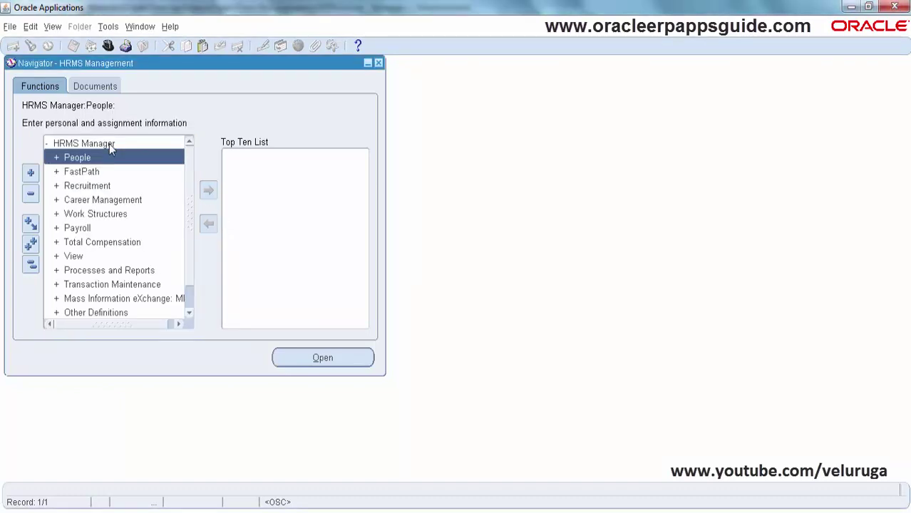
{"action": "double_click", "coordinate": [82, 159]}
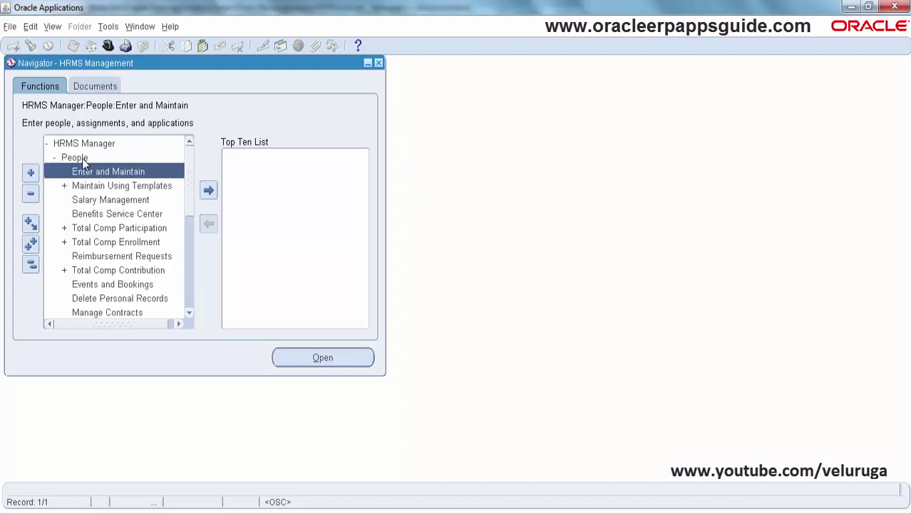
{"action": "double_click", "coordinate": [107, 171]}
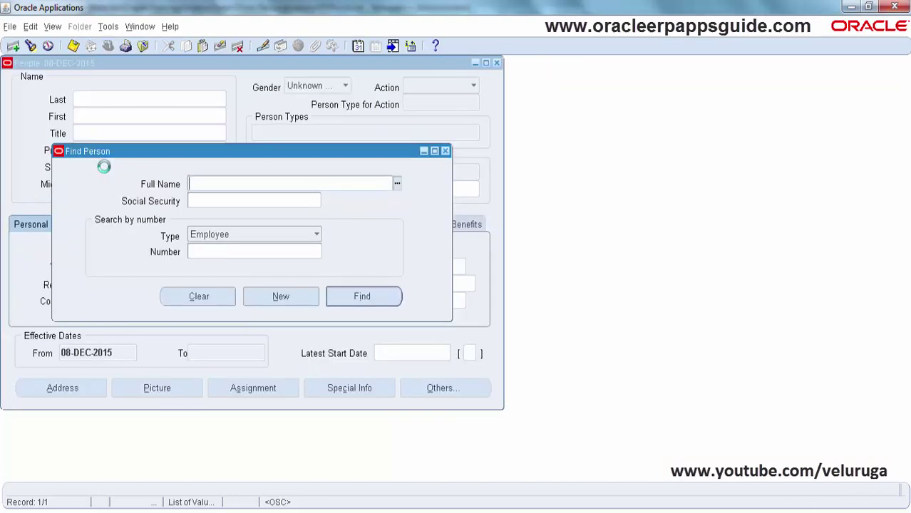
{"action": "left_click", "coordinate": [195, 253]}
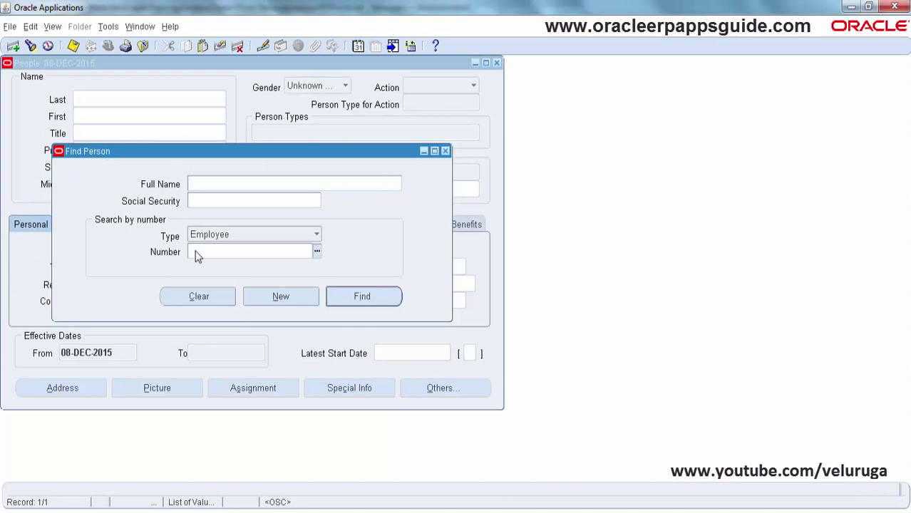
{"action": "type", "text": "2111"}
{"action": "left_click", "coordinate": [349, 297]}
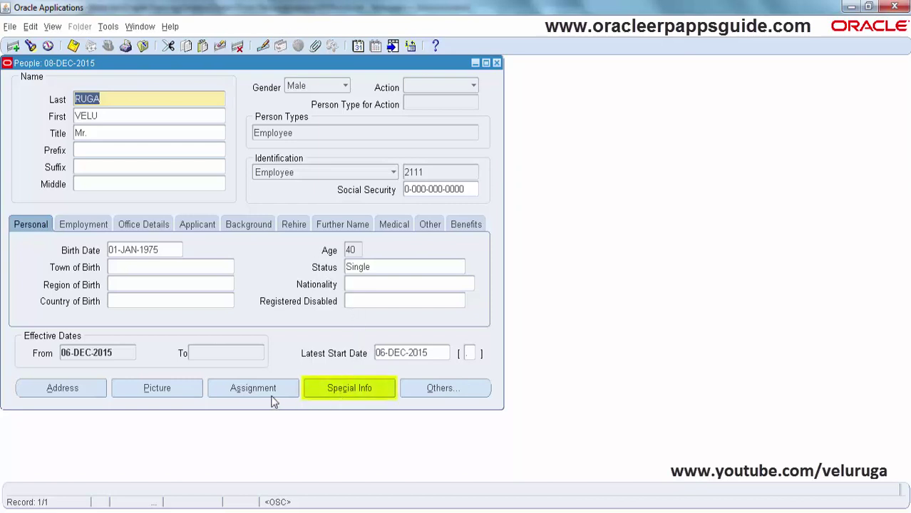
Open the employee's Assignment on the Probation & Notice Period tab, then head to the Help menu.
{"action": "left_click", "coordinate": [266, 394]}
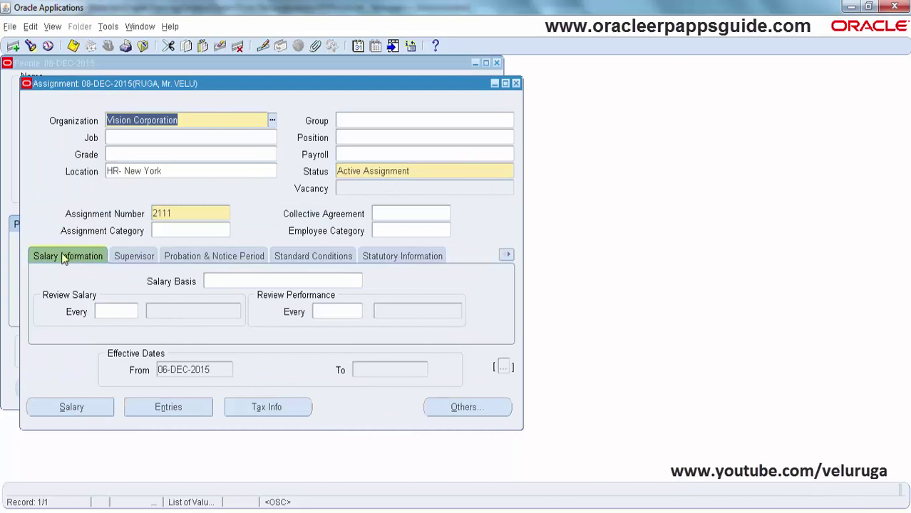
{"action": "left_click", "coordinate": [183, 258]}
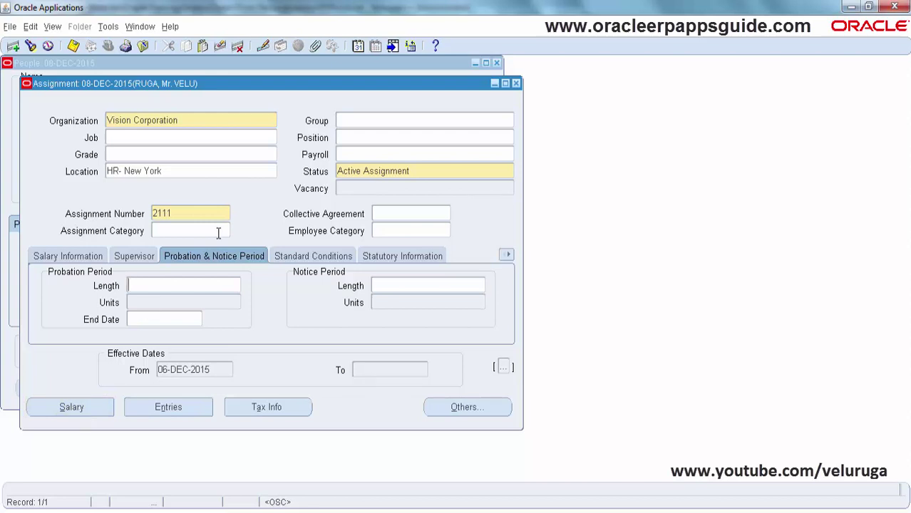
{"action": "left_click", "coordinate": [168, 27]}
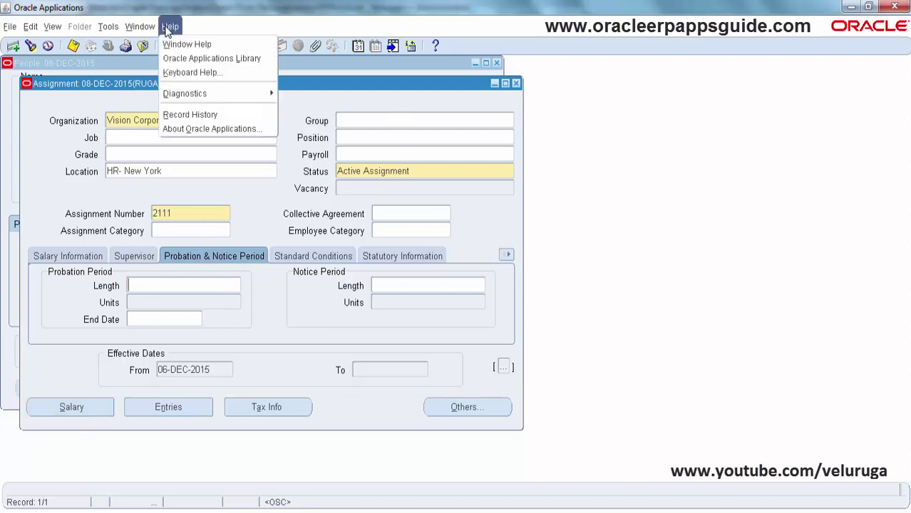
Open Form Personalizations for the People form and move the window aside.
{"action": "mouse_move", "coordinate": [222, 94]}
{"action": "mouse_move", "coordinate": [338, 209]}
{"action": "left_click", "coordinate": [449, 268]}
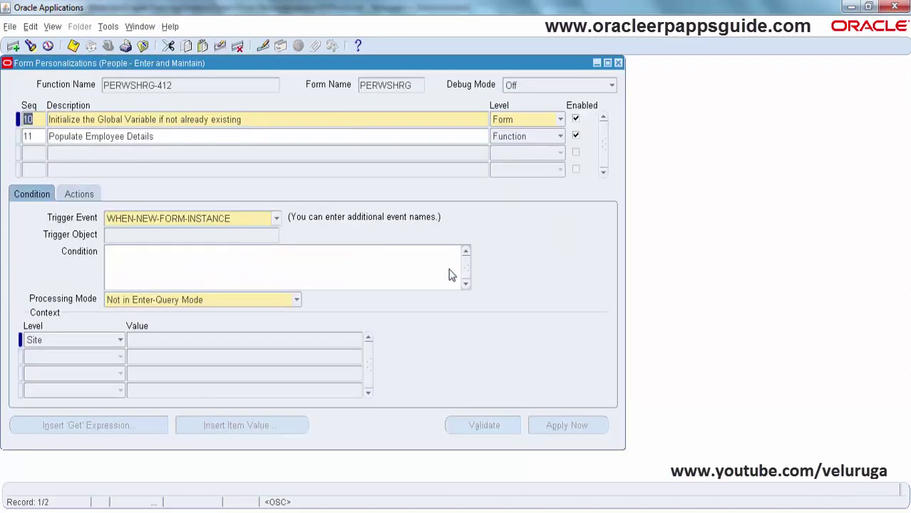
{"action": "left_click_drag", "start_coordinate": [349, 63], "coordinate": [466, 77]}
Add rule Seq 12 with description 'Hiding Special Info Button'.
{"action": "left_click", "coordinate": [153, 171]}
{"action": "type", "text": "12"}
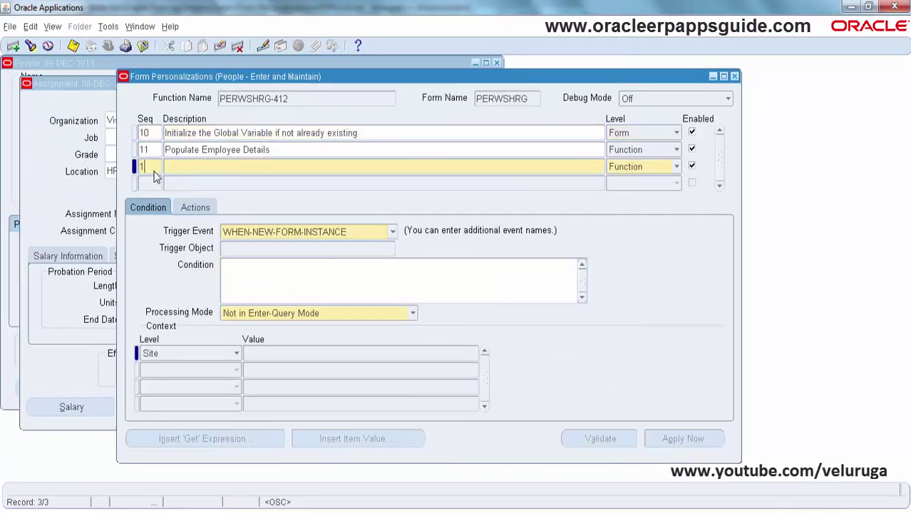
{"action": "left_click", "coordinate": [202, 168]}
{"action": "type", "text": "Hiding Special Info Button"}
Set rule 12's trigger event to WHEN-NEW-BLOCK-INSTANCE with trigger object PERSON.
{"action": "left_click", "coordinate": [393, 233]}
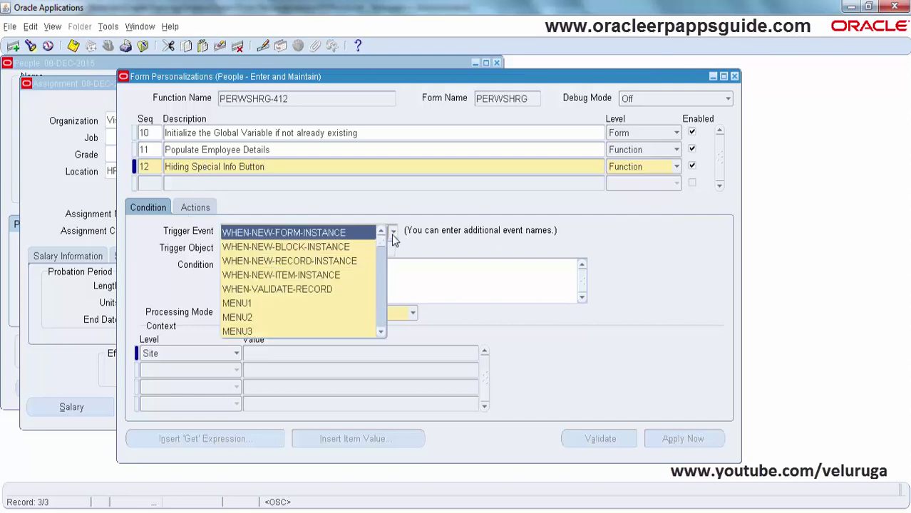
{"action": "left_click", "coordinate": [350, 249]}
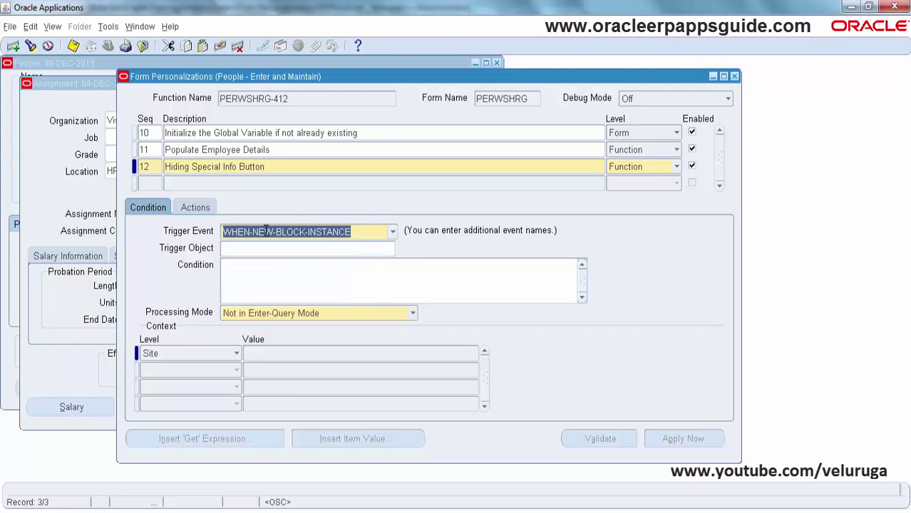
{"action": "left_click", "coordinate": [310, 248]}
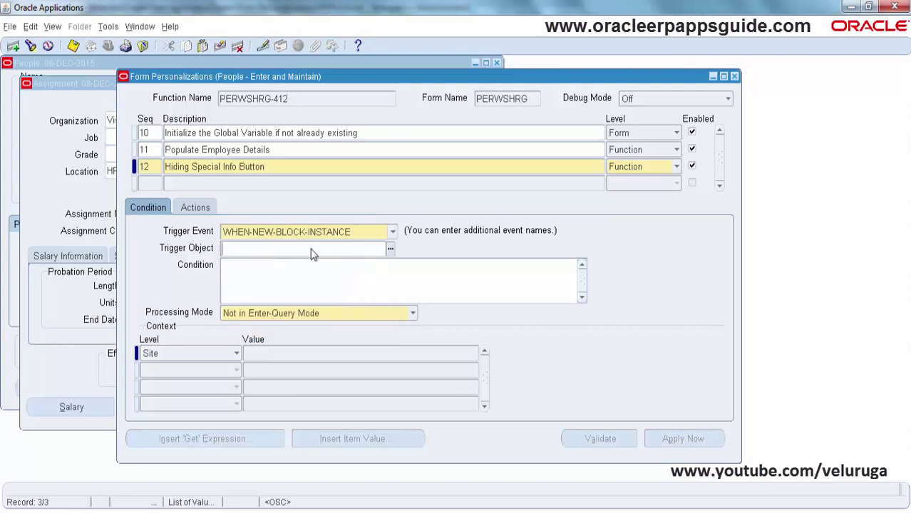
{"action": "left_click", "coordinate": [390, 248]}
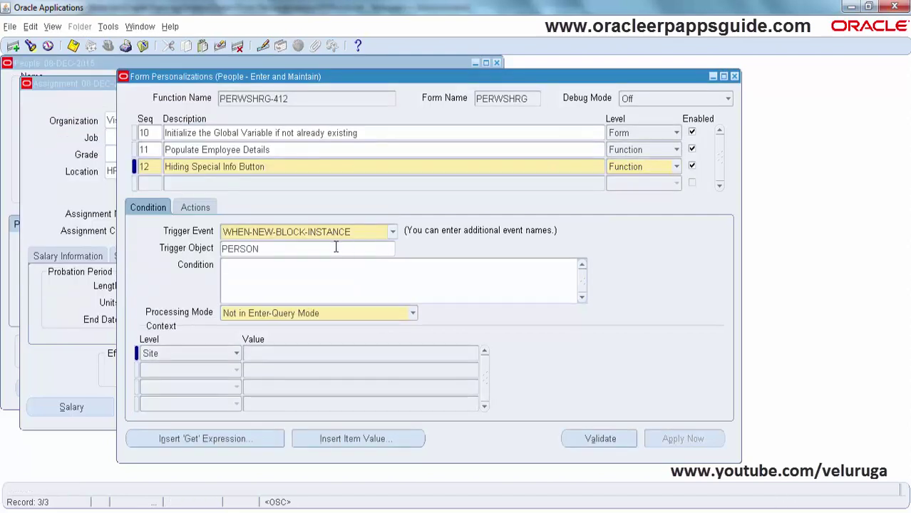
{"action": "double_click", "coordinate": [328, 247]}
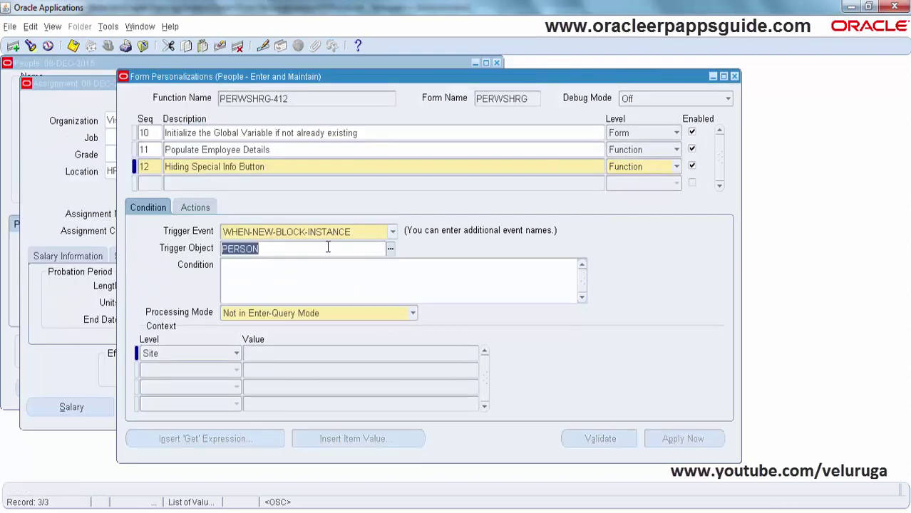
Set the context level to User and enter the target username.
{"action": "left_click", "coordinate": [235, 355]}
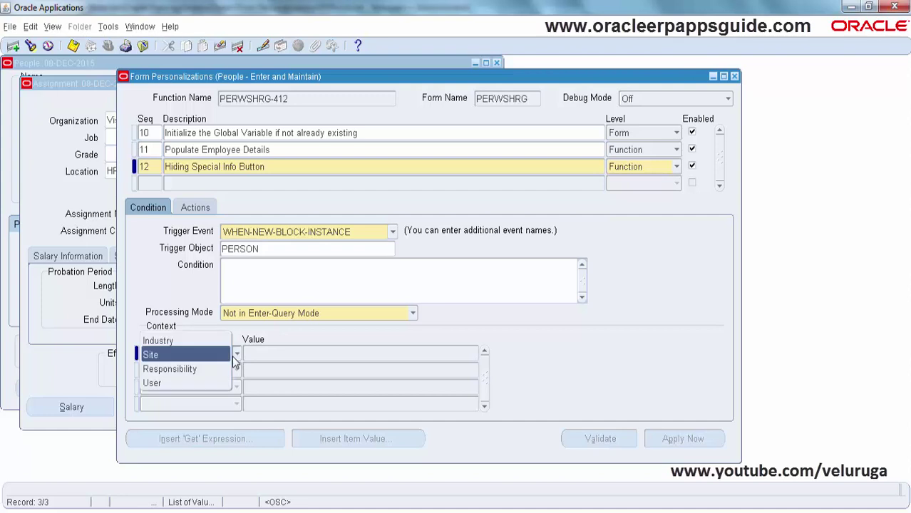
{"action": "left_click", "coordinate": [204, 382]}
{"action": "left_click", "coordinate": [263, 354]}
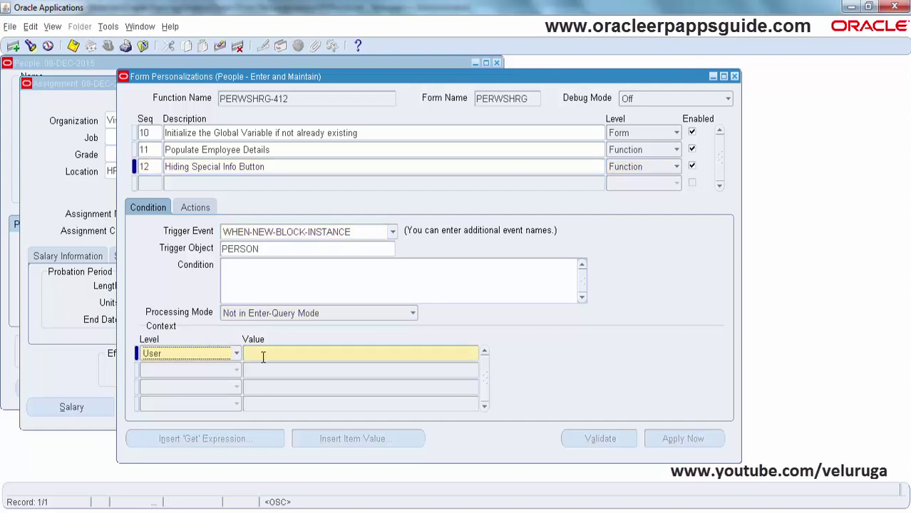
{"action": "type", "text": "V"}
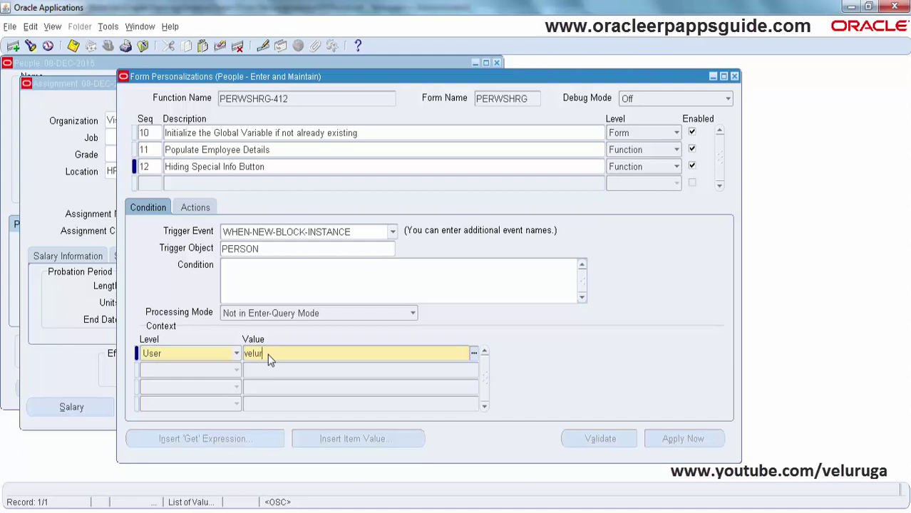
{"action": "key", "text": "Tab"}
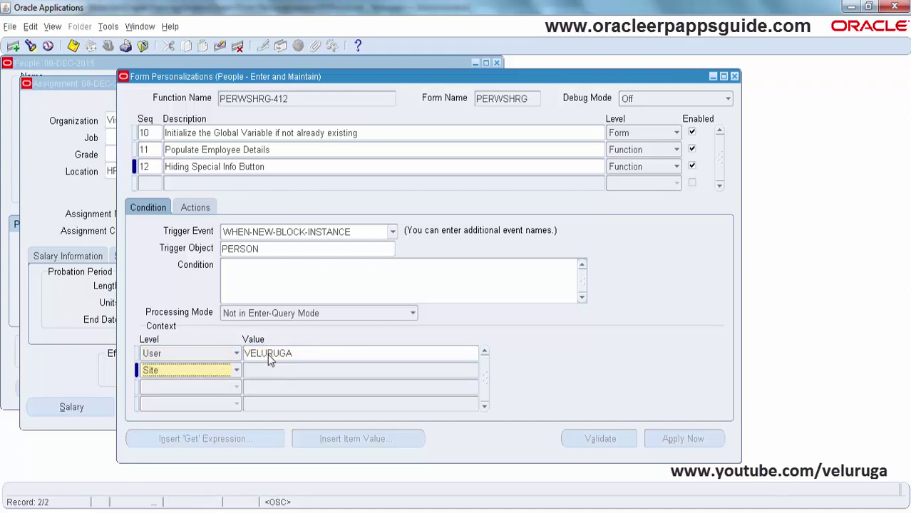
{"action": "left_click", "coordinate": [295, 353]}
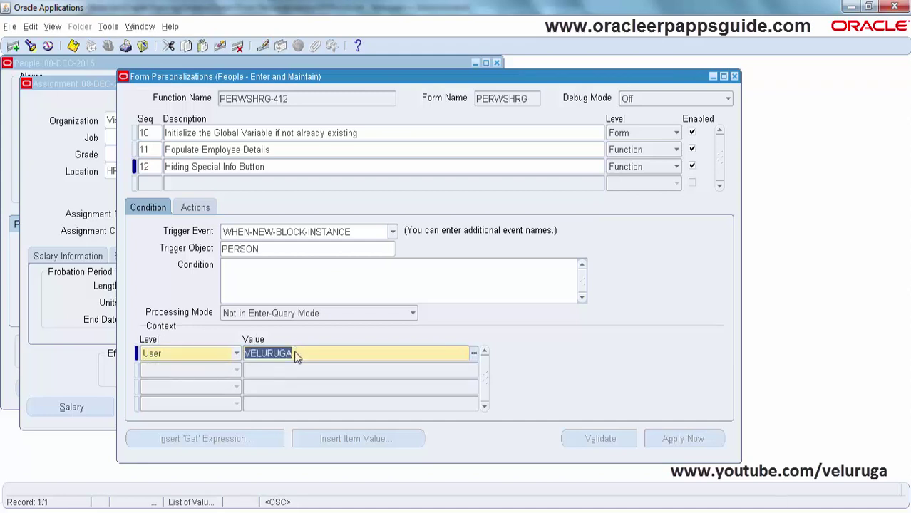
On the Actions tab, filter target objects with ctl_ and browse to CTL_PERWSEPI_NAV.NAV_BUTTON4.
{"action": "left_click", "coordinate": [202, 209]}
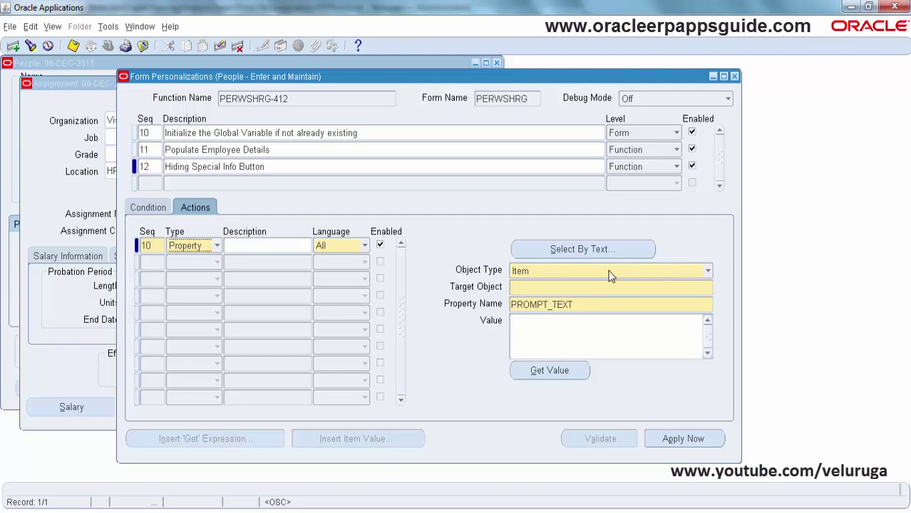
{"action": "left_click", "coordinate": [576, 286]}
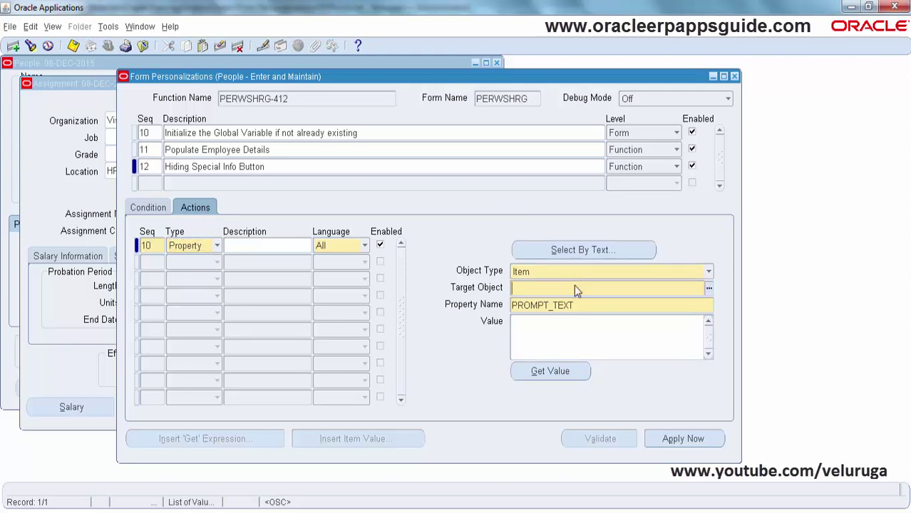
{"action": "left_click", "coordinate": [708, 288]}
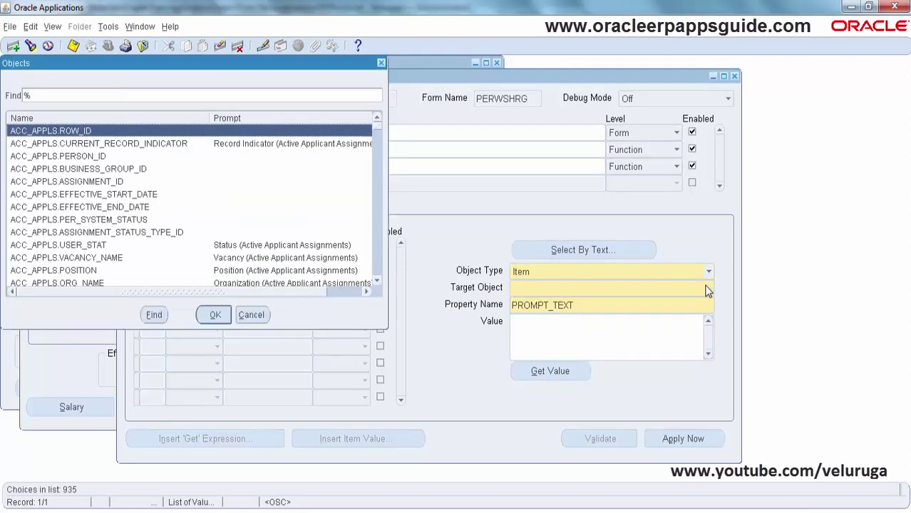
{"action": "type", "text": "ctl_"}
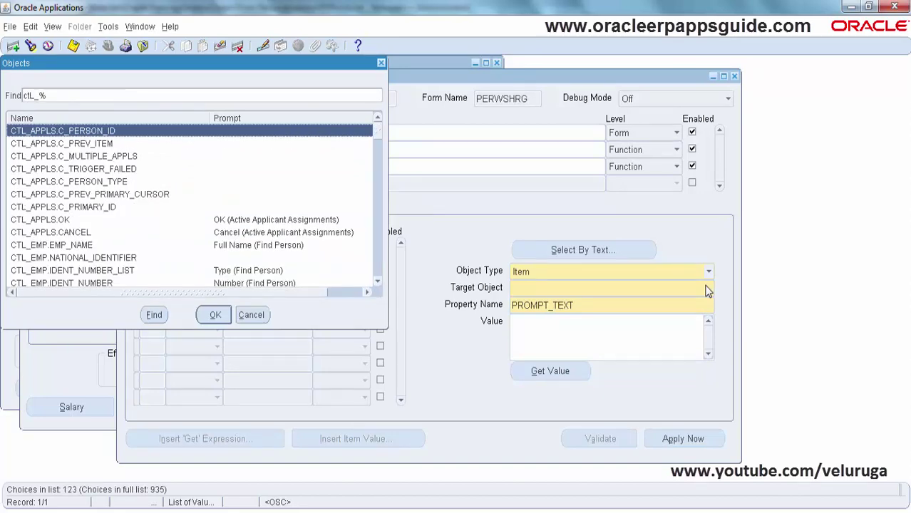
{"action": "key", "text": "Down"}
{"action": "key", "text": "Down"}
{"action": "key", "text": "Down"}
{"action": "key", "text": "Down"}
{"action": "key", "text": "Down"}
{"action": "key", "text": "Down"}
{"action": "key", "text": "Down"}
{"action": "key", "text": "Down"}
{"action": "key", "text": "Down"}
{"action": "key", "text": "Down"}
{"action": "key", "text": "Down"}
{"action": "key", "text": "Down"}
{"action": "key", "text": "Down"}
{"action": "key", "text": "Down"}
{"action": "key", "text": "Down"}
{"action": "key", "text": "Down"}
{"action": "key", "text": "Down"}
{"action": "key", "text": "Down"}
{"action": "key", "text": "Down"}
{"action": "key", "text": "Down"}
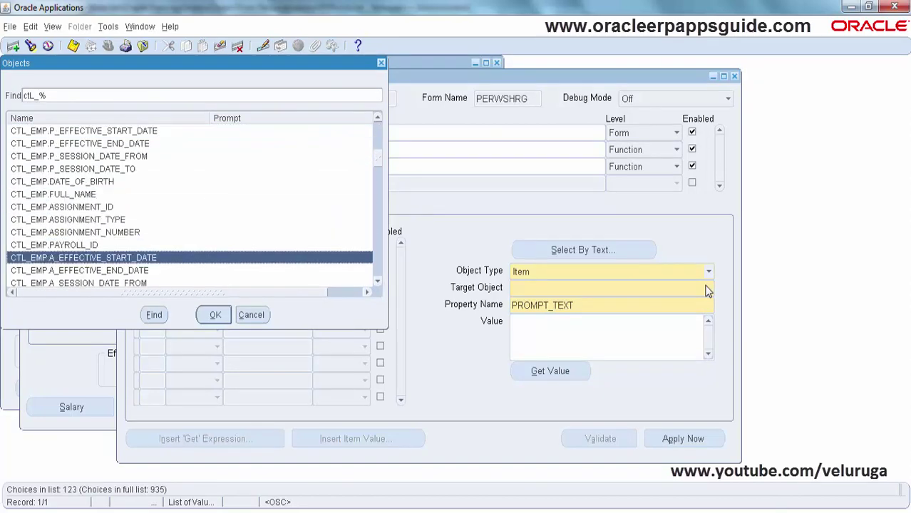
{"action": "key", "text": "Down"}
{"action": "key", "text": "Down"}
{"action": "key", "text": "Down"}
{"action": "key", "text": "Down"}
{"action": "key", "text": "Down"}
{"action": "key", "text": "Down"}
{"action": "key", "text": "Down"}
{"action": "key", "text": "Down"}
{"action": "key", "text": "Down"}
{"action": "key", "text": "Down"}
{"action": "key", "text": "Down"}
{"action": "key", "text": "Down"}
{"action": "key", "text": "Down"}
{"action": "key", "text": "Down"}
{"action": "key", "text": "Down"}
{"action": "key", "text": "Down"}
{"action": "key", "text": "Down"}
{"action": "key", "text": "Down"}
{"action": "key", "text": "Down"}
{"action": "key", "text": "Down"}
{"action": "key", "text": "Down"}
{"action": "key", "text": "Down"}
{"action": "key", "text": "Down"}
{"action": "key", "text": "Down"}
{"action": "key", "text": "Down"}
{"action": "key", "text": "Down"}
{"action": "key", "text": "Down"}
{"action": "key", "text": "Down"}
{"action": "key", "text": "Down"}
{"action": "key", "text": "Down"}
{"action": "key", "text": "Down"}
{"action": "key", "text": "Down"}
{"action": "key", "text": "Down"}
{"action": "key", "text": "Down"}
{"action": "key", "text": "Down"}
{"action": "key", "text": "Down"}
{"action": "key", "text": "Down"}
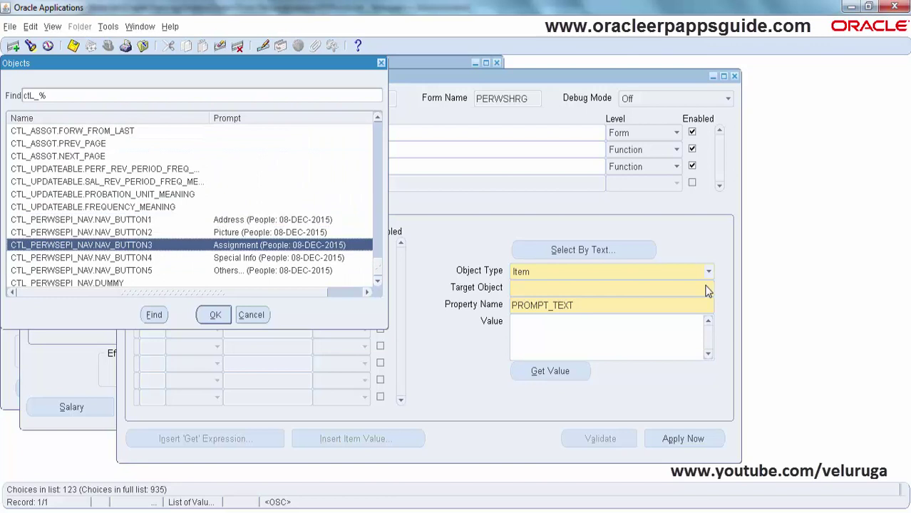
{"action": "key", "text": "Up"}
{"action": "key", "text": "Up"}
{"action": "key", "text": "Down"}
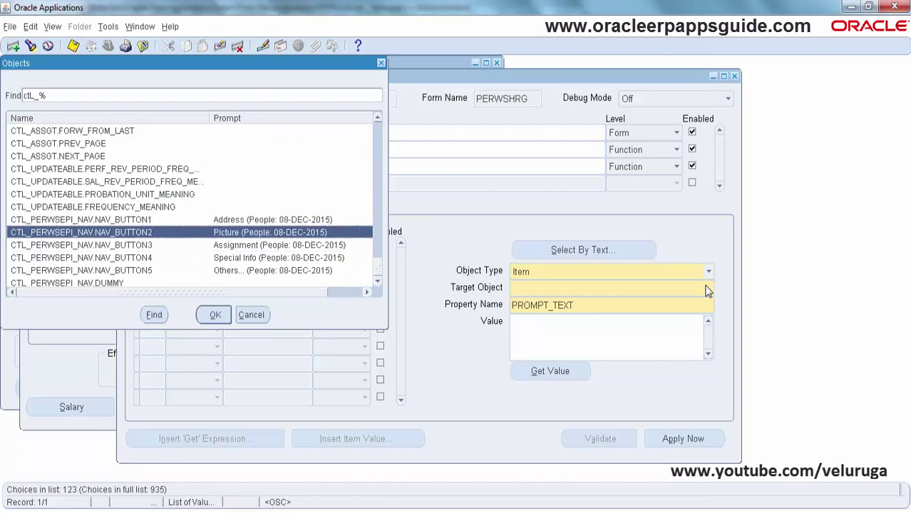
{"action": "key", "text": "Down"}
{"action": "key", "text": "Down"}
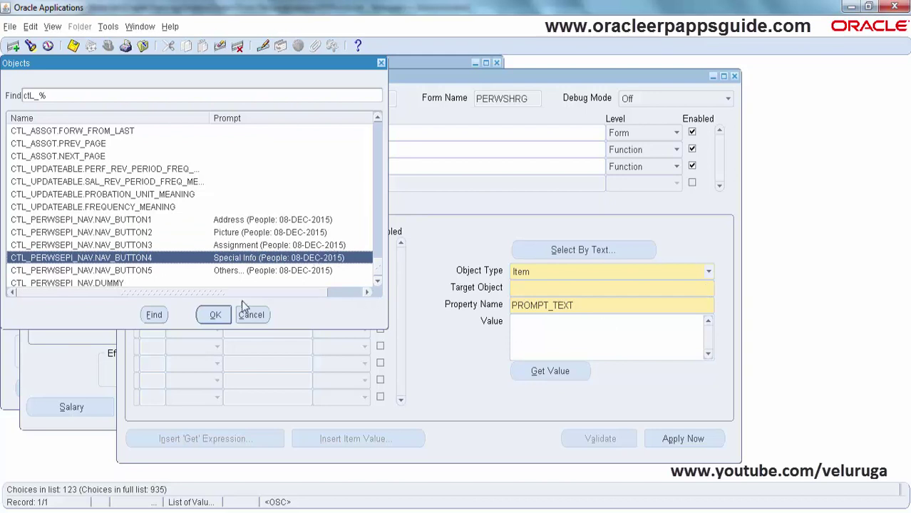
Target the Special Info button and set its DISPLAYED property to FALSE.
{"action": "left_click", "coordinate": [215, 316]}
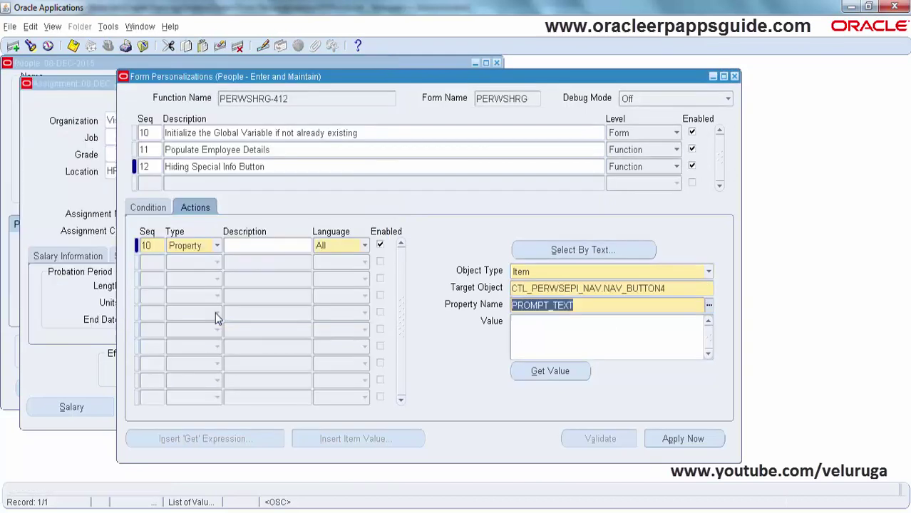
{"action": "left_click", "coordinate": [708, 308]}
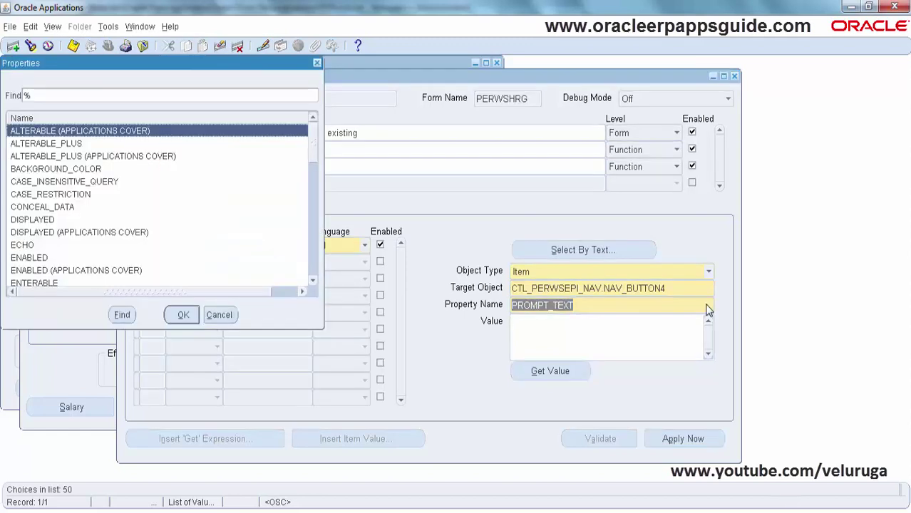
{"action": "left_click", "coordinate": [81, 221]}
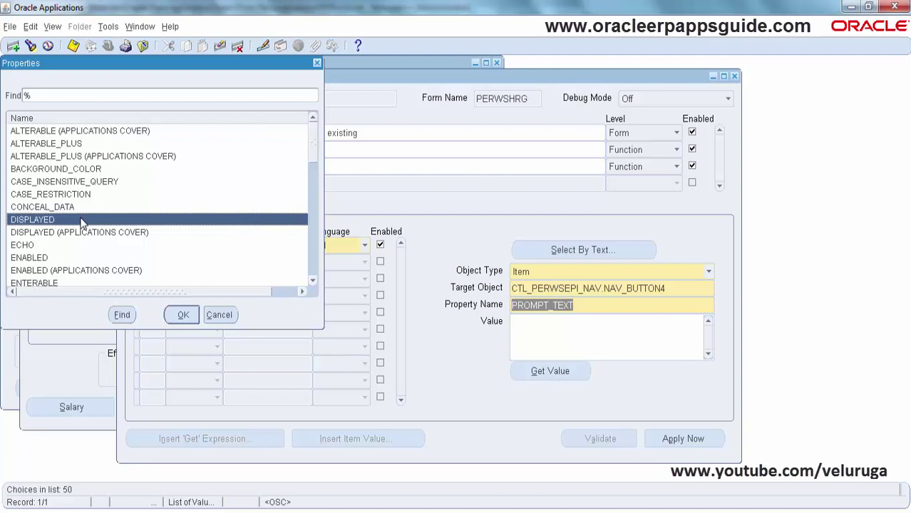
{"action": "double_click", "coordinate": [80, 222]}
{"action": "left_click", "coordinate": [710, 324]}
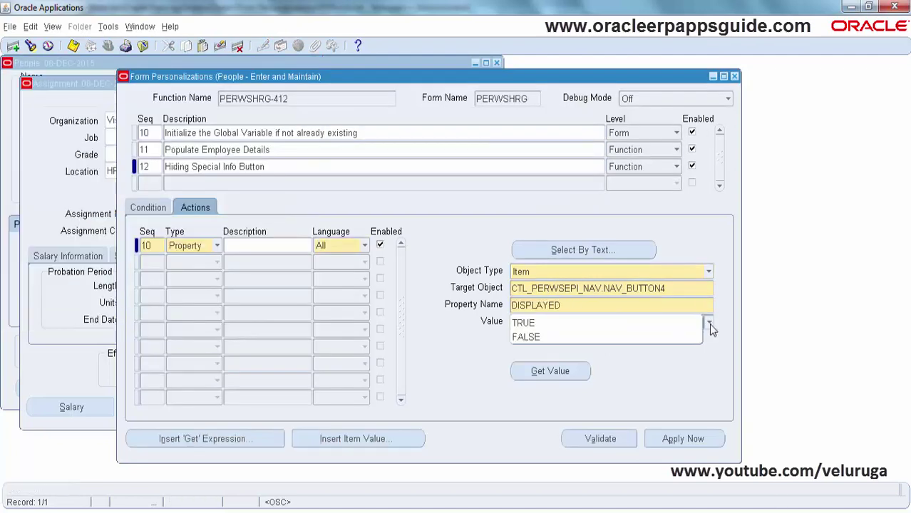
{"action": "left_click", "coordinate": [609, 338]}
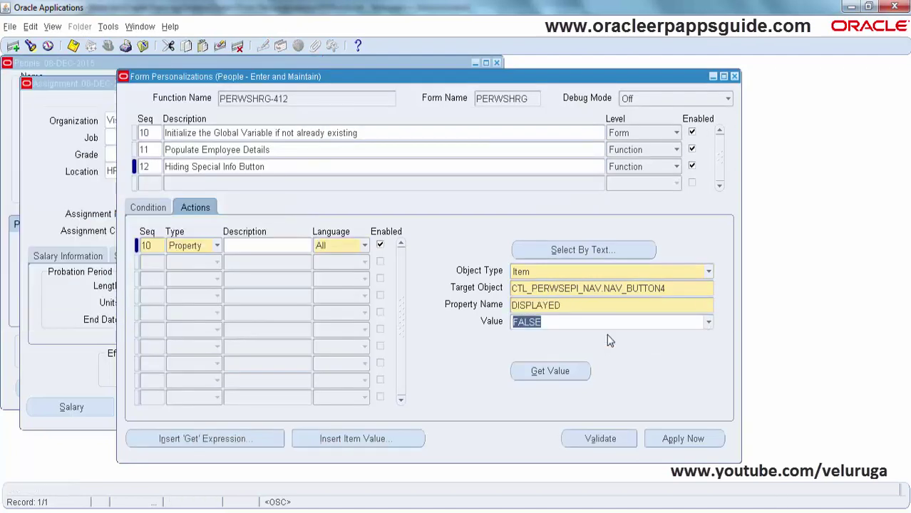
Save the personalizations and review rule 12's conditions.
{"action": "left_click", "coordinate": [73, 46]}
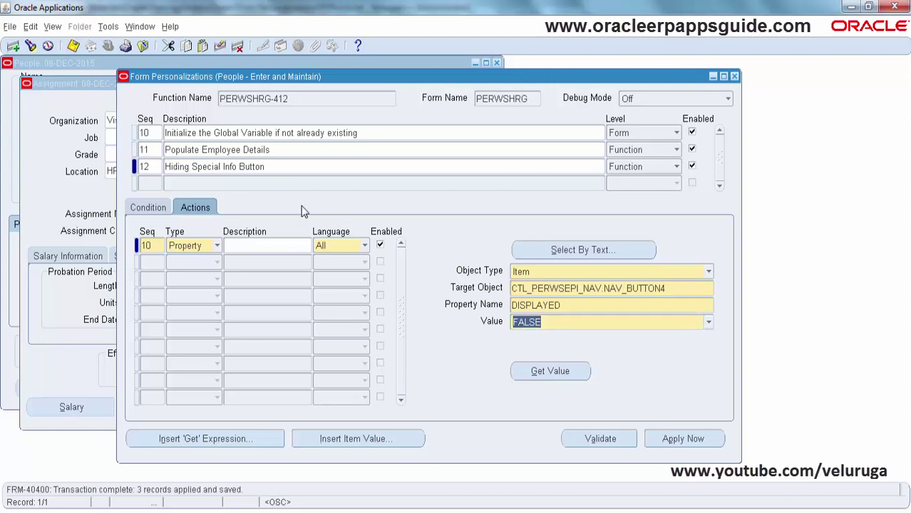
{"action": "left_click", "coordinate": [532, 288]}
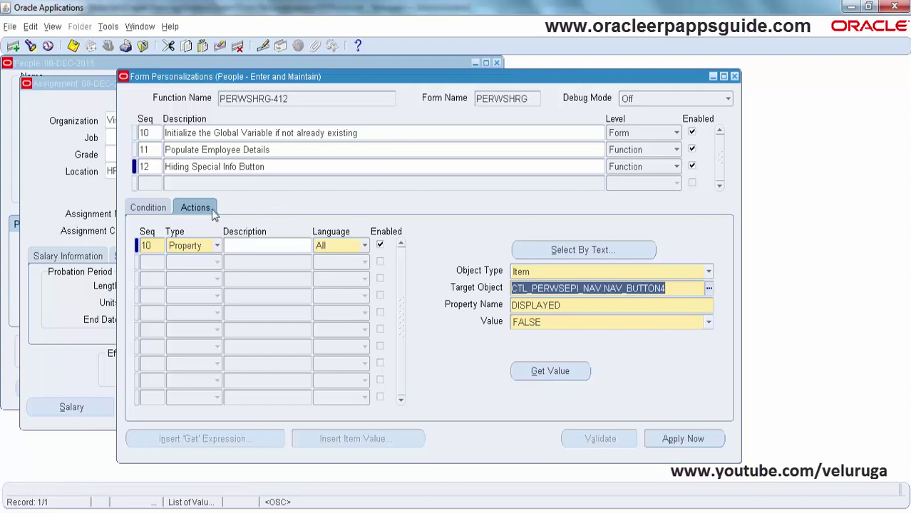
{"action": "left_click", "coordinate": [158, 208]}
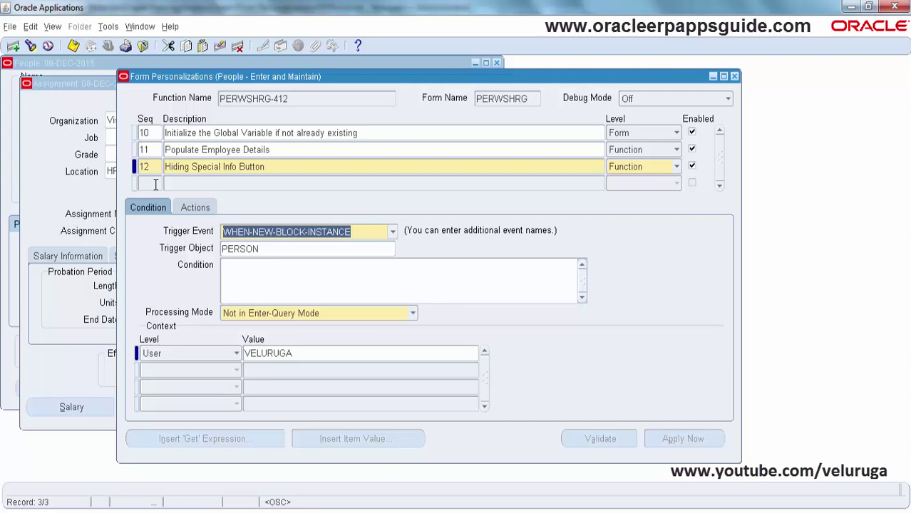
Enter Seq 13 with description 'Hiding Salary Button Under Assignment', fixing a typo.
{"action": "left_click", "coordinate": [155, 185]}
{"action": "type", "text": "13"}
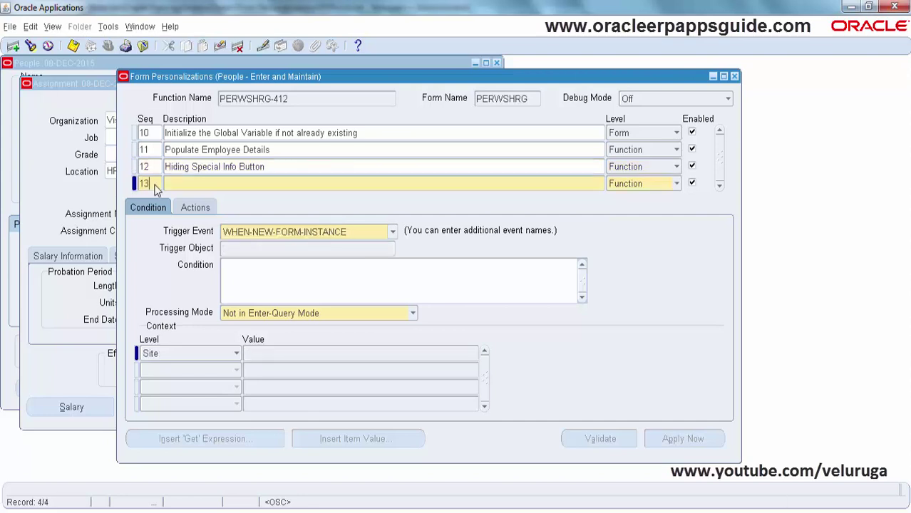
{"action": "left_click", "coordinate": [176, 183]}
{"action": "type", "text": "Hiding Salary Butt"}
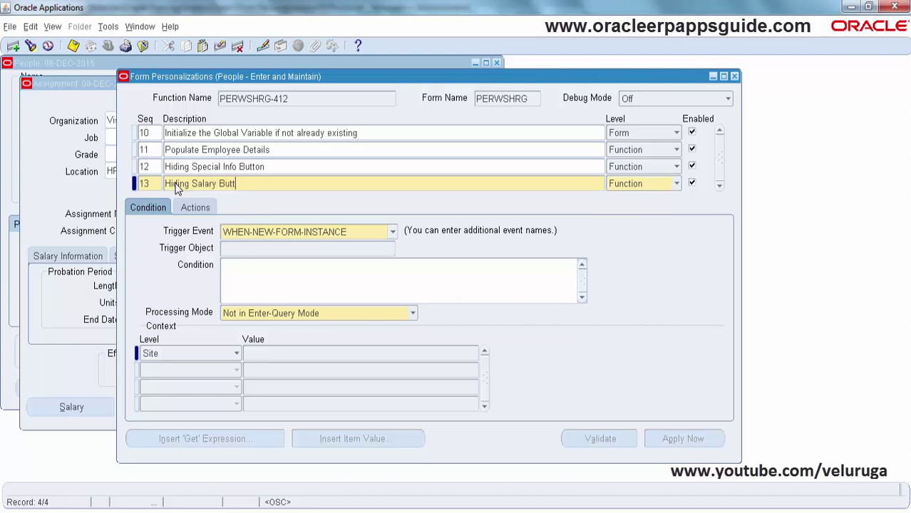
{"action": "type", "text": "on Under Assignment"}
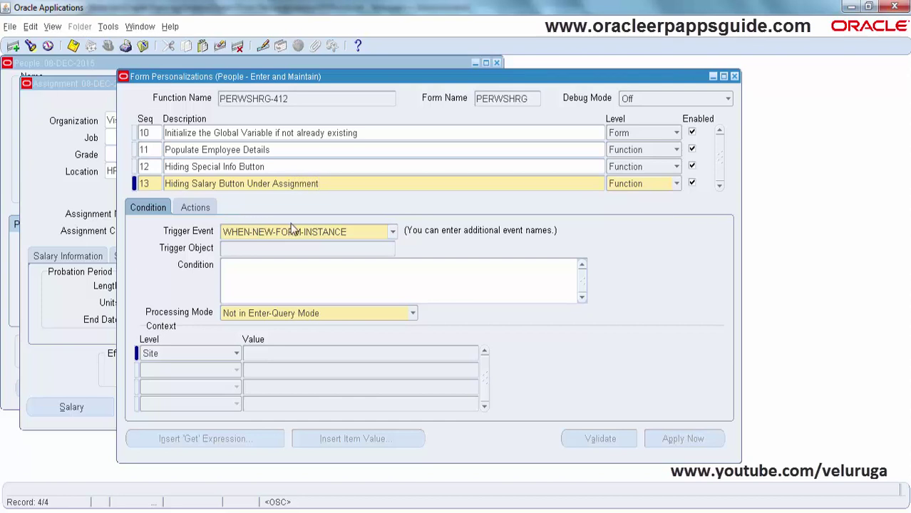
Set rule 13's trigger event to WHEN-NEW-BLOCK-INSTANCE with trigger object ASSGT.
{"action": "left_click", "coordinate": [392, 232]}
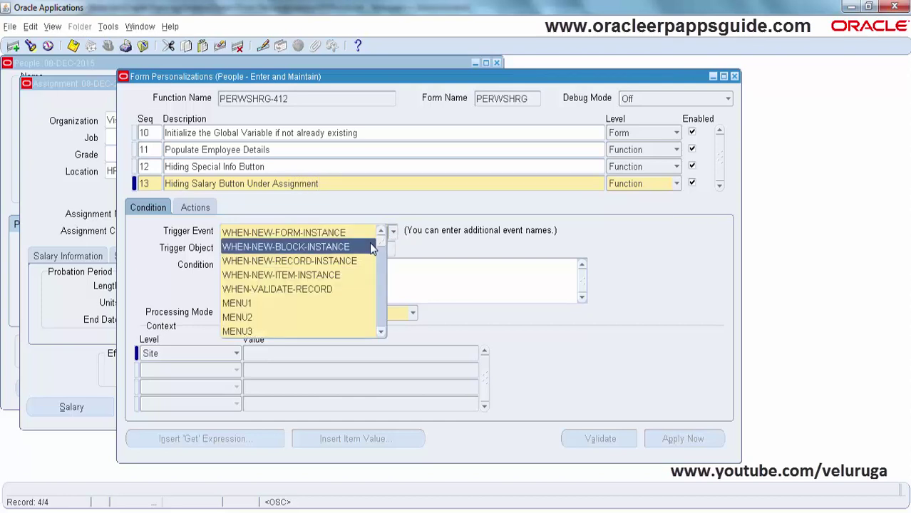
{"action": "left_click", "coordinate": [370, 249]}
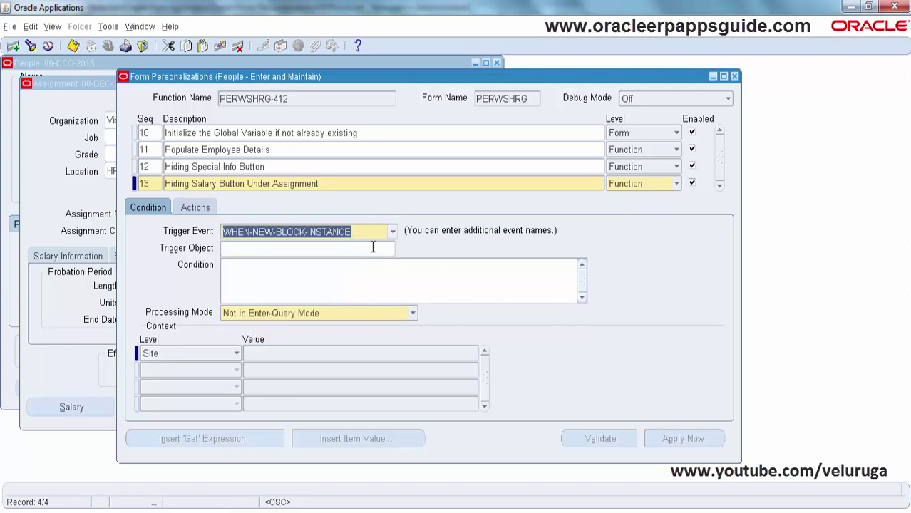
{"action": "left_click", "coordinate": [384, 247]}
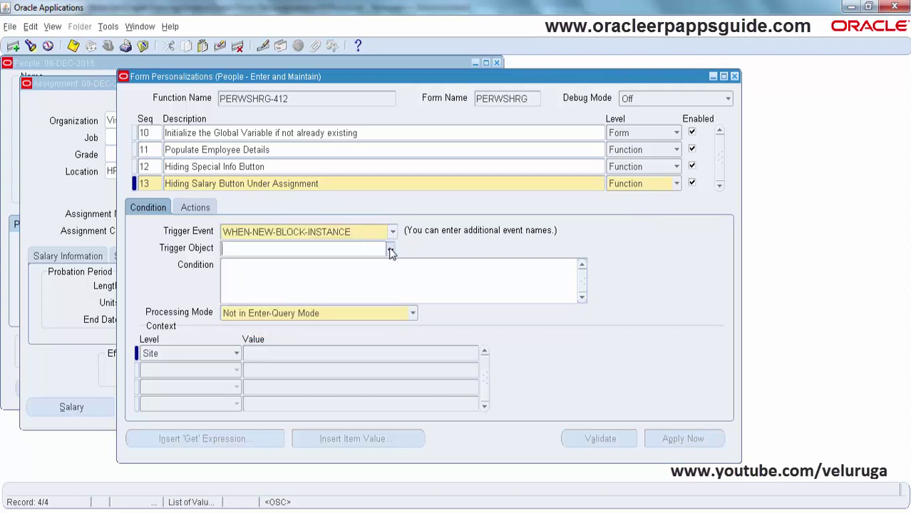
{"action": "left_click", "coordinate": [390, 249]}
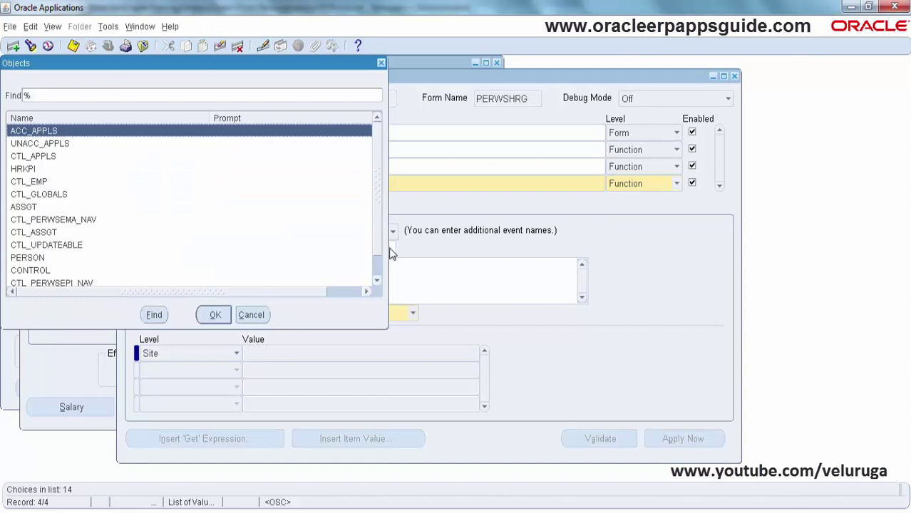
{"action": "left_click", "coordinate": [36, 208]}
{"action": "left_click", "coordinate": [213, 313]}
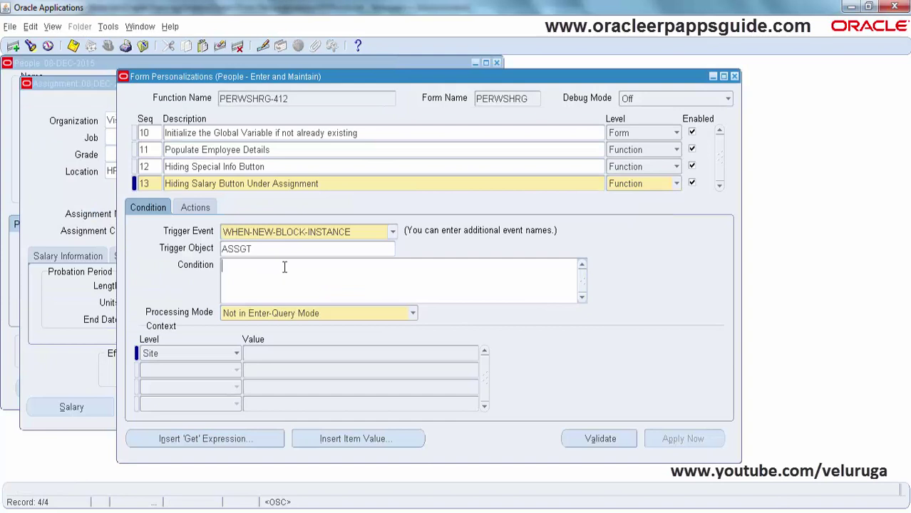
{"action": "double_click", "coordinate": [258, 249]}
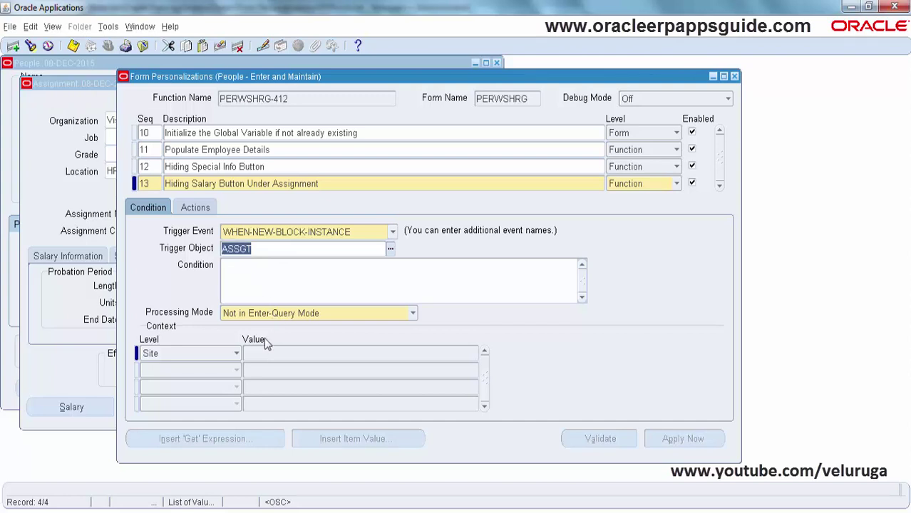
Set the context level to User and enter the target username.
{"action": "left_click", "coordinate": [235, 354]}
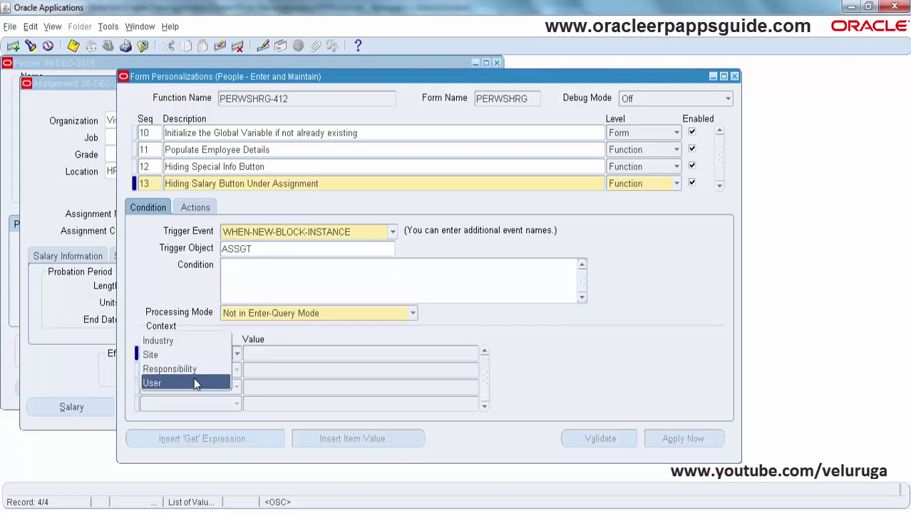
{"action": "left_click", "coordinate": [194, 381]}
{"action": "left_click", "coordinate": [251, 356]}
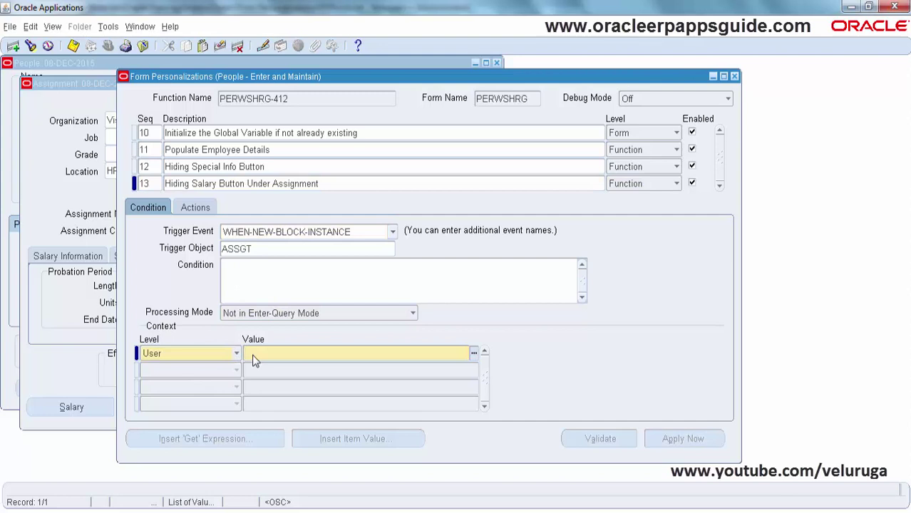
{"action": "key", "text": "Tab"}
{"action": "left_click", "coordinate": [287, 354]}
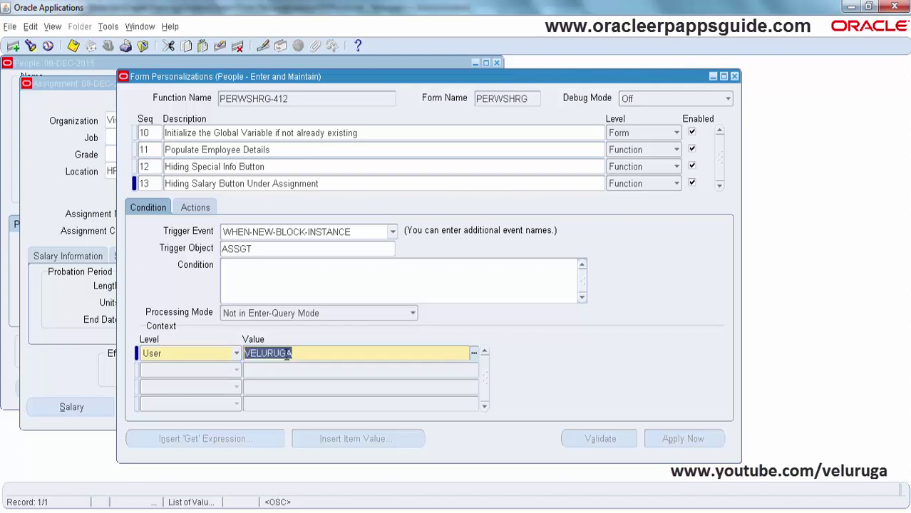
Add action Seq 10 targeting CTL_PERWSEMA_NAV.NAV_BUTTON1, found by filtering with ctl_pERWSE.
{"action": "left_click", "coordinate": [203, 207]}
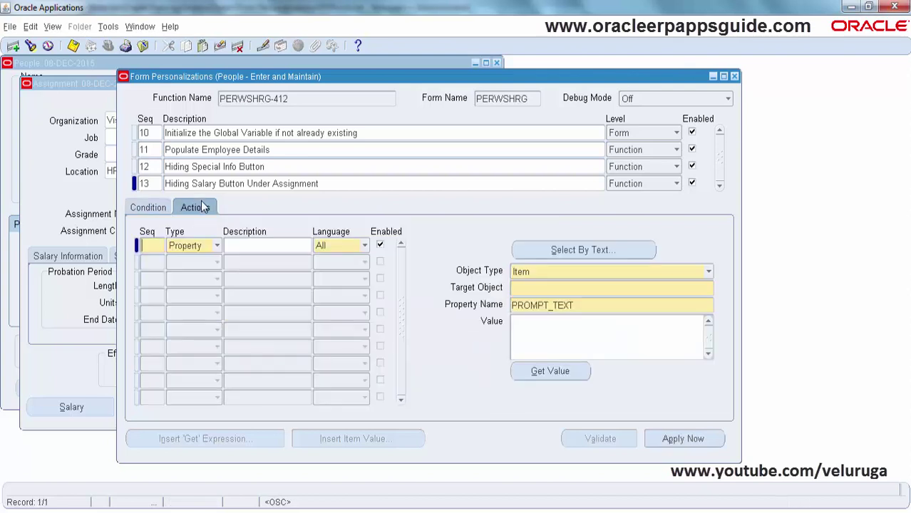
{"action": "type", "text": "10"}
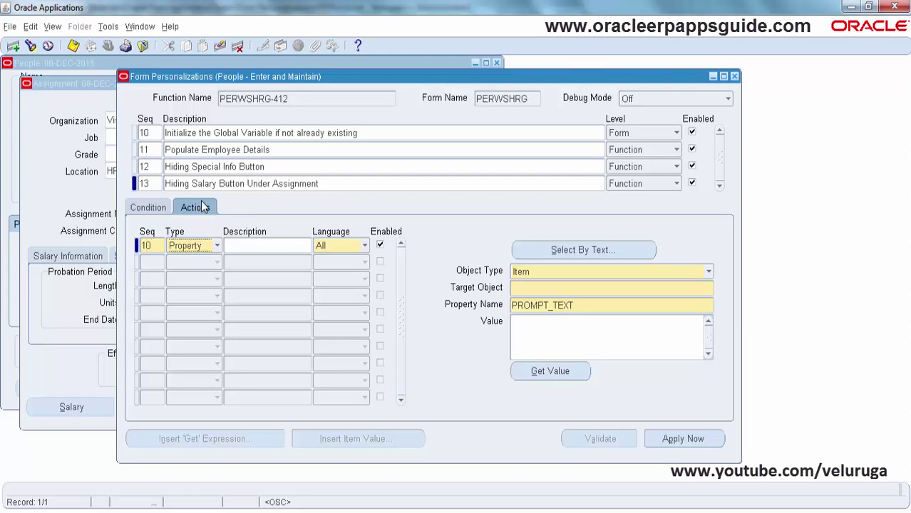
{"action": "left_click", "coordinate": [267, 247]}
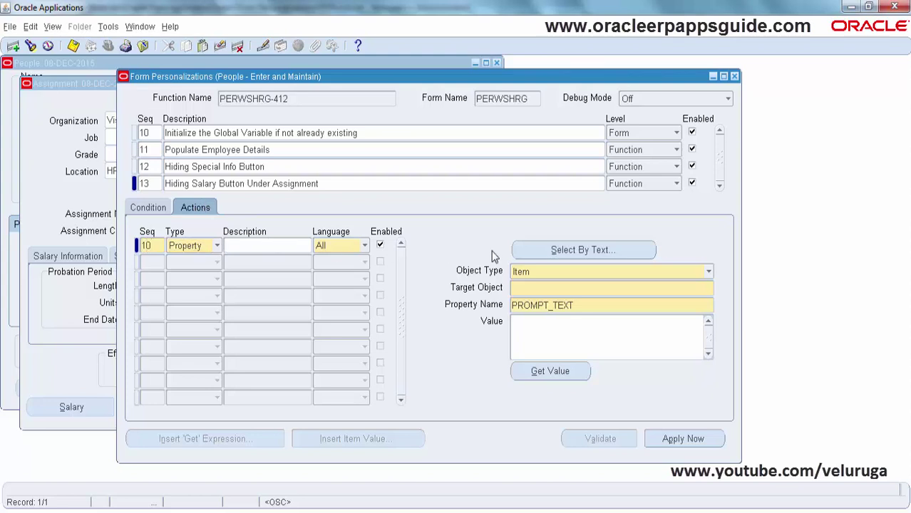
{"action": "left_click", "coordinate": [542, 288]}
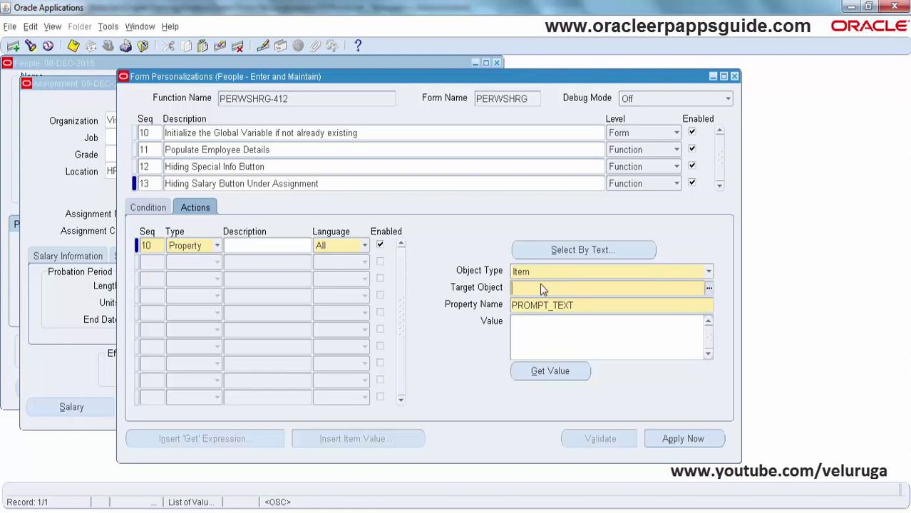
{"action": "left_click", "coordinate": [709, 291]}
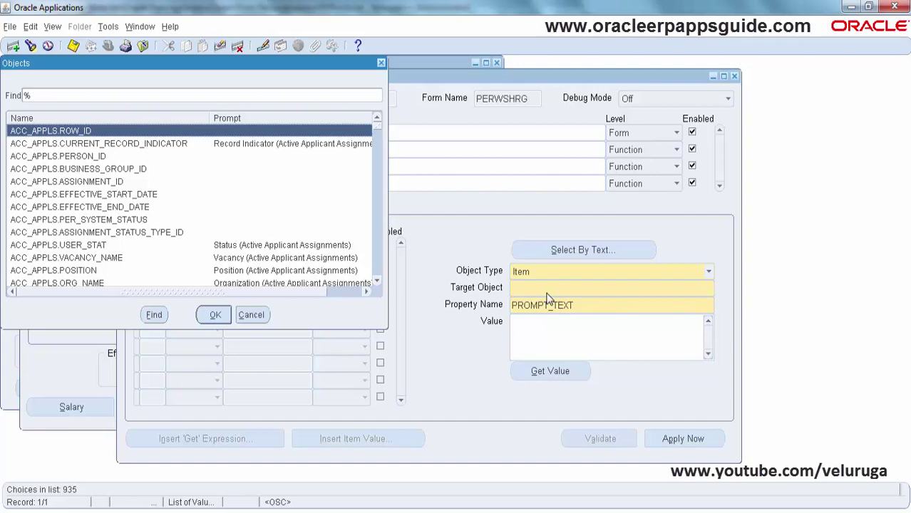
{"action": "type", "text": "ctl_"}
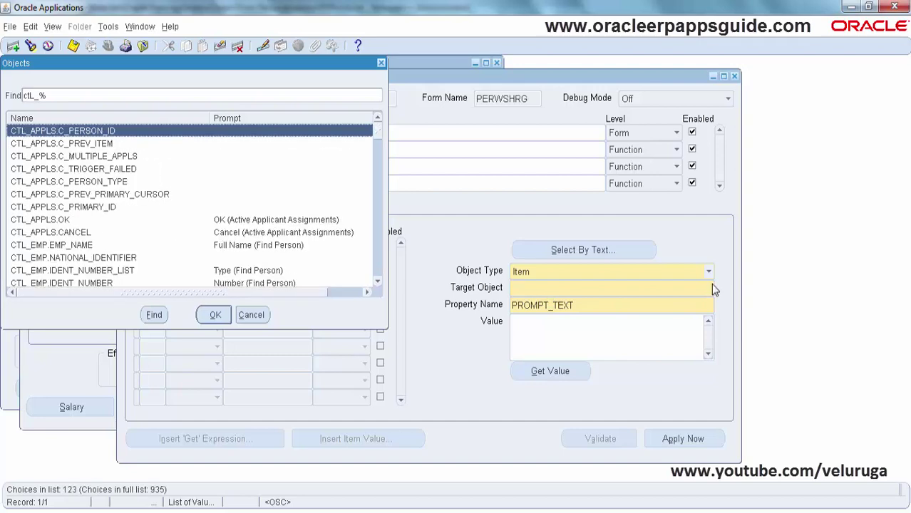
{"action": "type", "text": "pERWSE"}
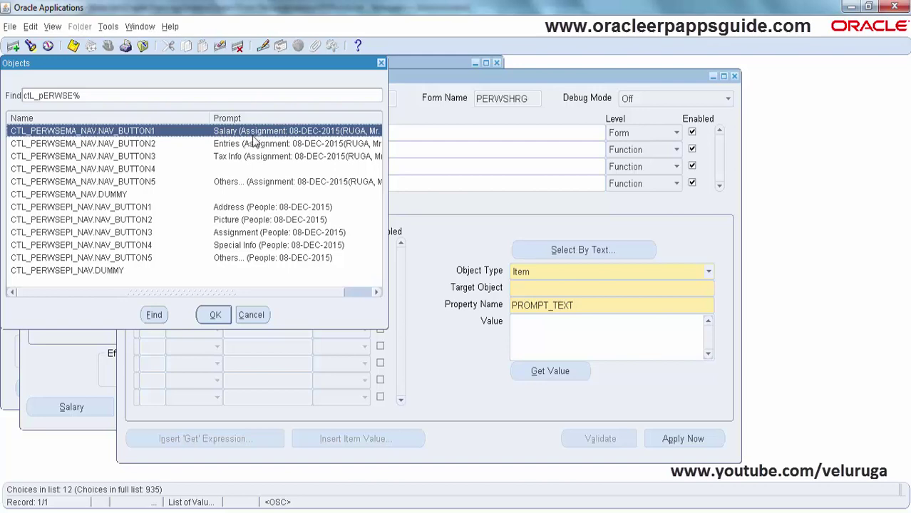
{"action": "left_click", "coordinate": [211, 318]}
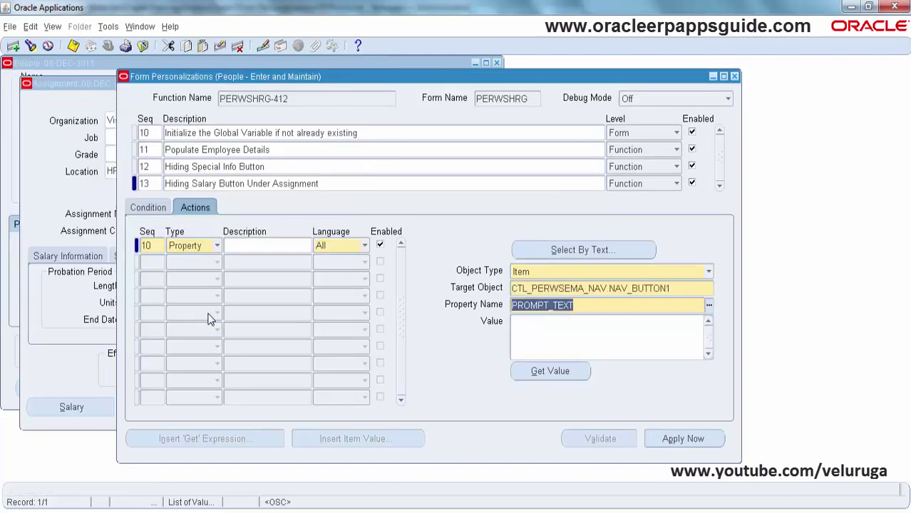
Set the Salary button's DISPLAYED property to FALSE and save the personalizations.
{"action": "left_click", "coordinate": [710, 307]}
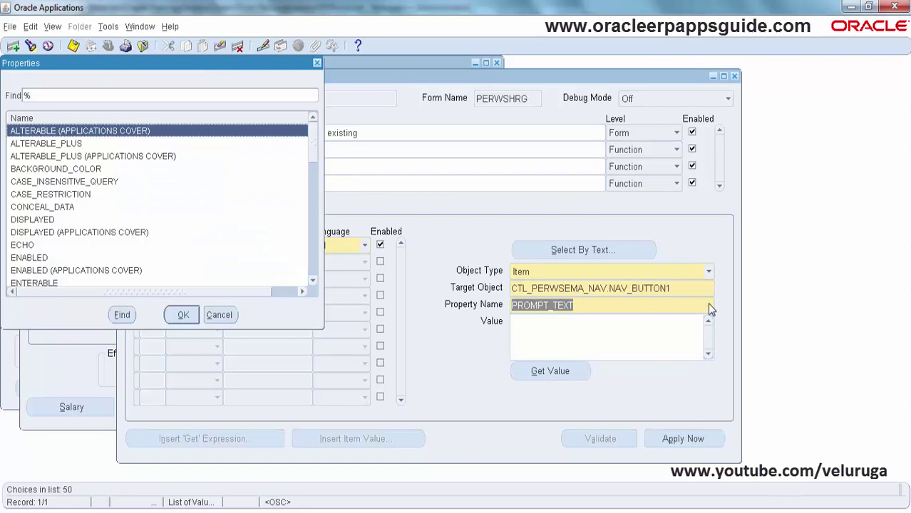
{"action": "type", "text": "dISPLAYED"}
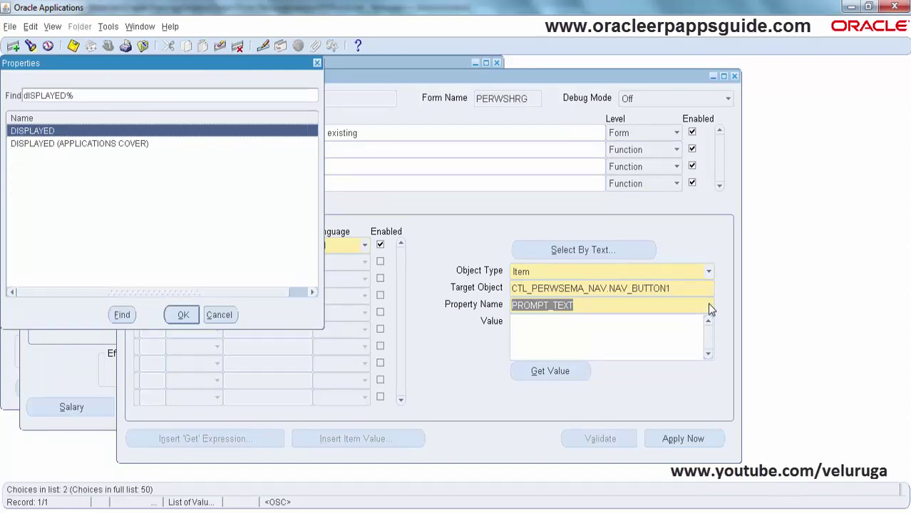
{"action": "key", "text": "Return"}
{"action": "left_click", "coordinate": [709, 323]}
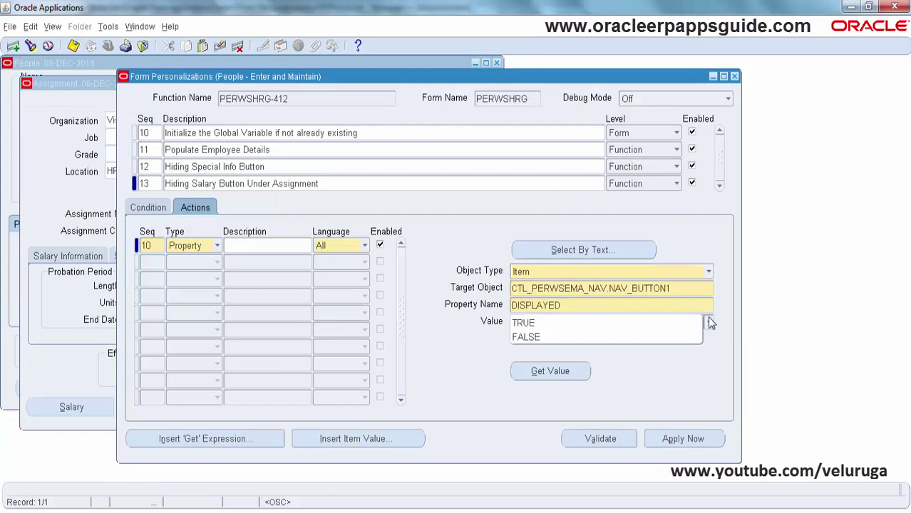
{"action": "left_click", "coordinate": [657, 337]}
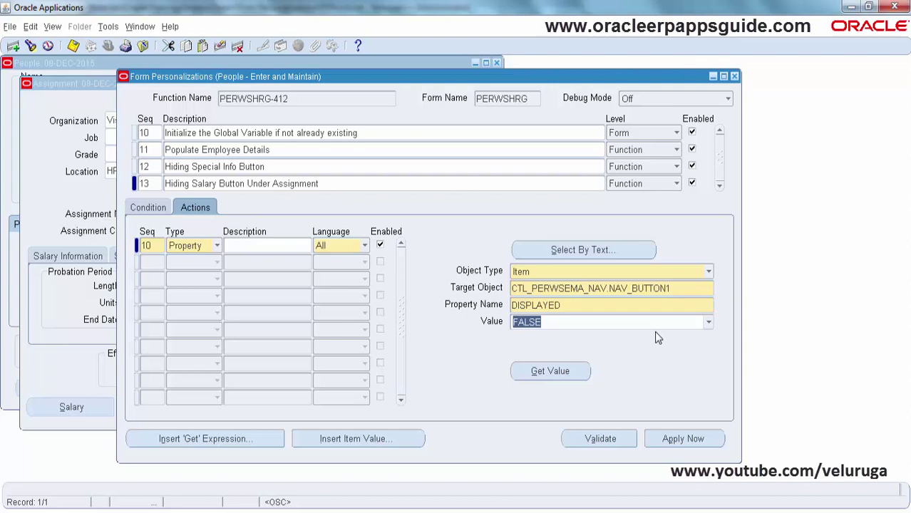
{"action": "left_click", "coordinate": [74, 45]}
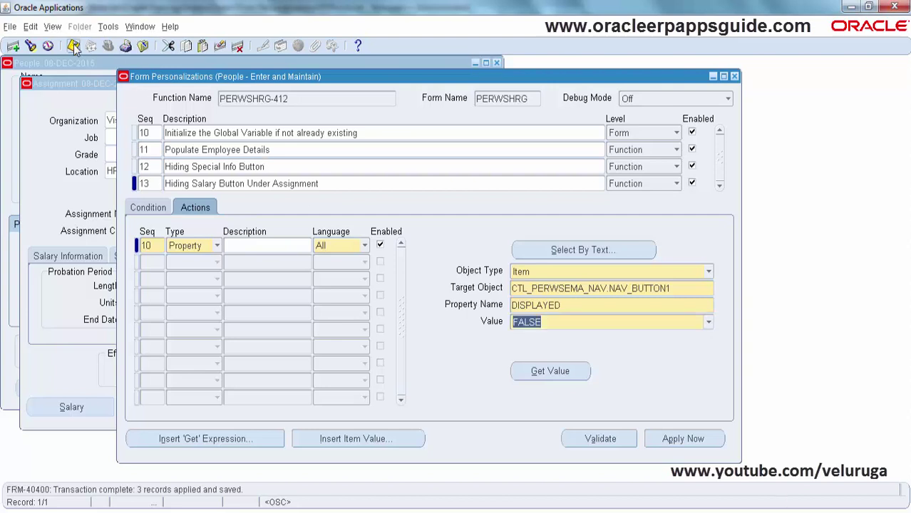
{"action": "left_click", "coordinate": [222, 184]}
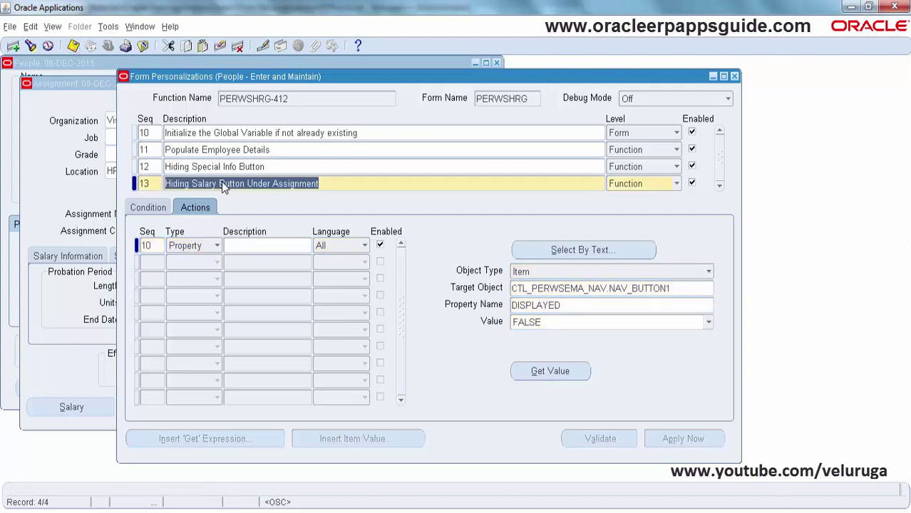
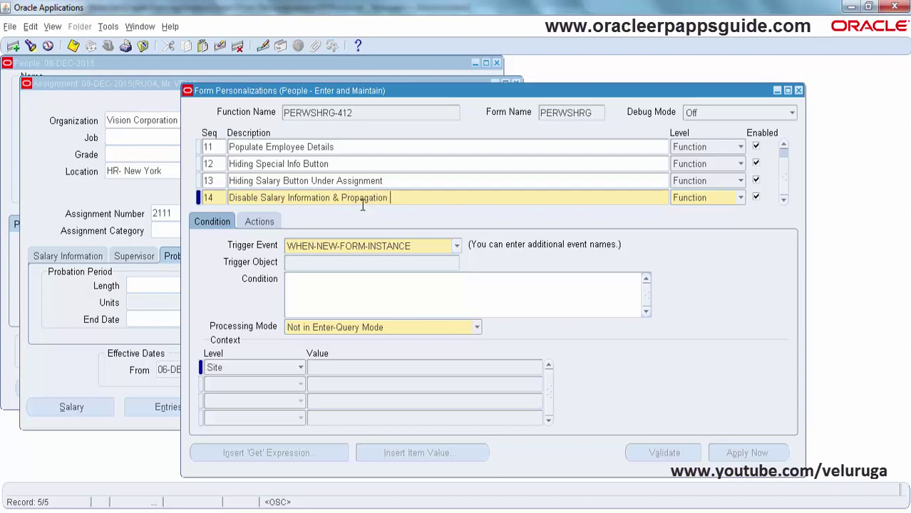
Complete the description ending 'Tab Under Assignment' and trigger on WHEN-NEW-BLOCK-INSTANCE for object ASSGT.
{"action": "type", "text": "Under Assignment"}
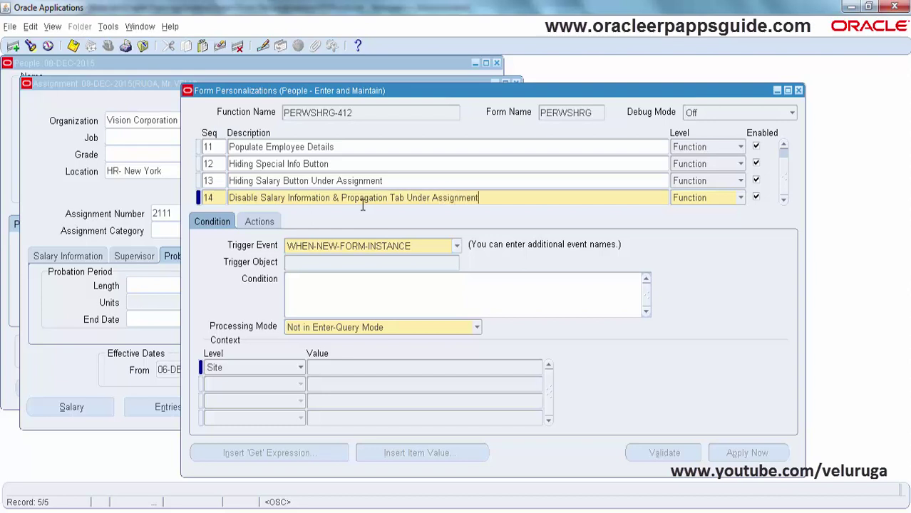
{"action": "left_click", "coordinate": [456, 246]}
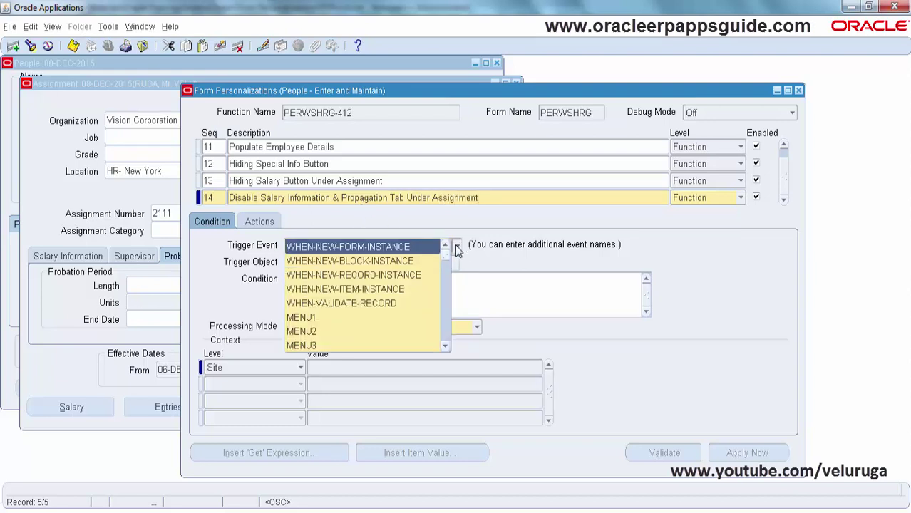
{"action": "left_click", "coordinate": [417, 262]}
{"action": "left_click", "coordinate": [431, 262]}
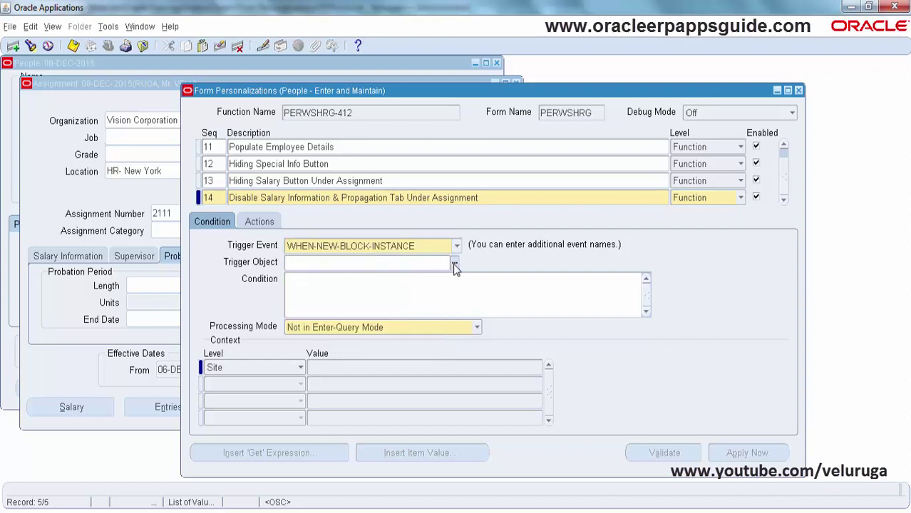
{"action": "type", "text": "ASSGT"}
{"action": "key", "text": "Tab"}
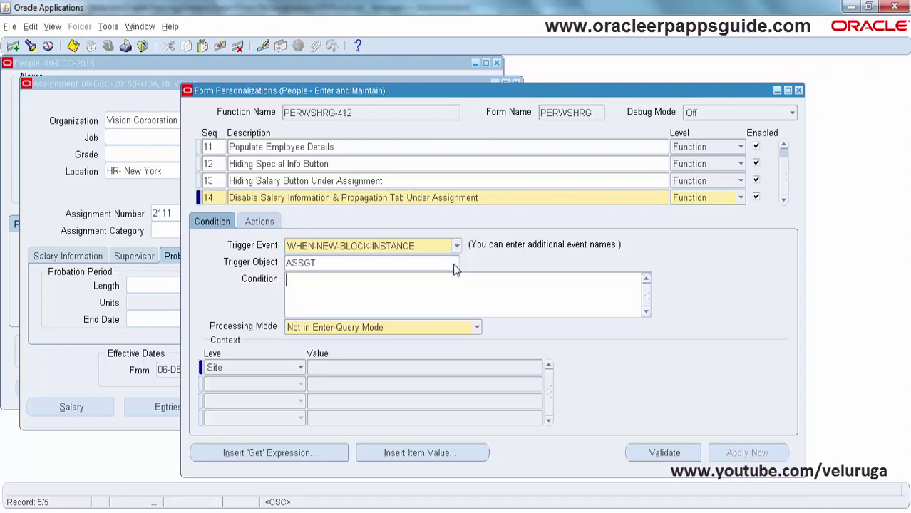
Restrict the rule to User context level for one specific username.
{"action": "left_click", "coordinate": [301, 367]}
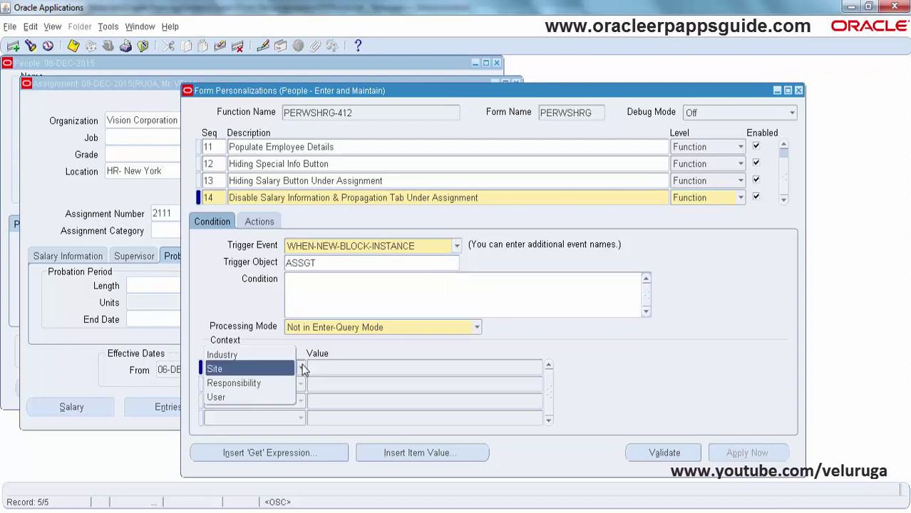
{"action": "left_click", "coordinate": [270, 397]}
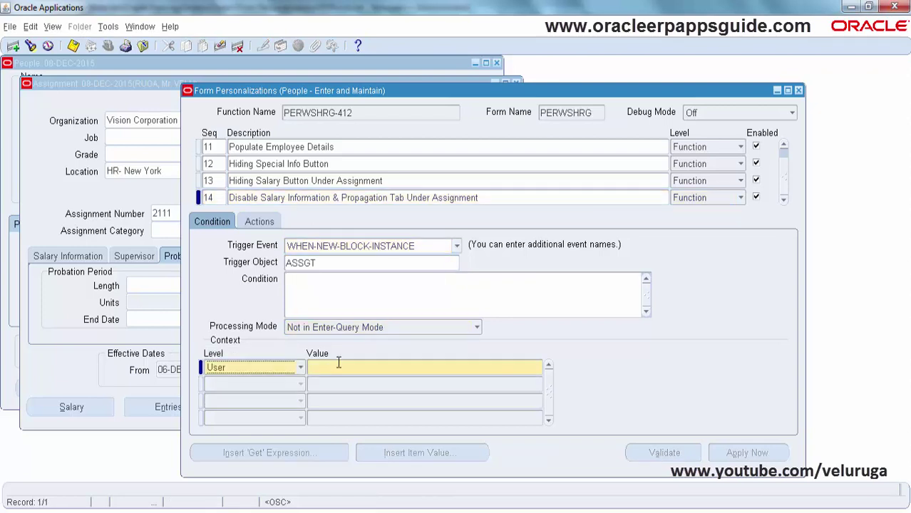
{"action": "left_click", "coordinate": [329, 370]}
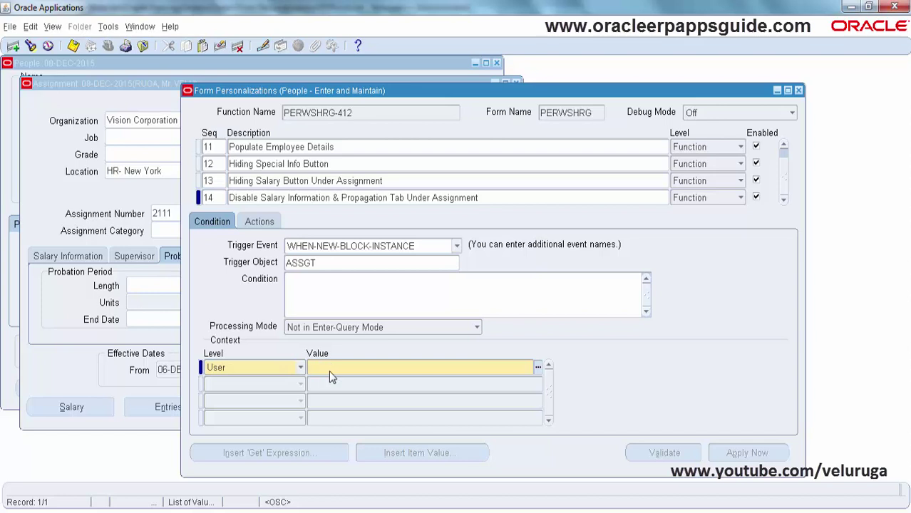
{"action": "key", "text": "Down"}
{"action": "key", "text": "Up"}
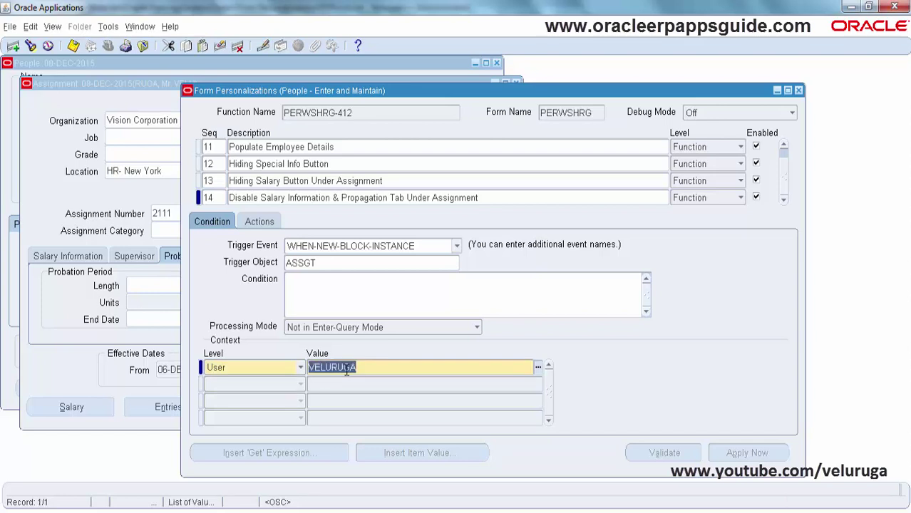
{"action": "left_click", "coordinate": [259, 221]}
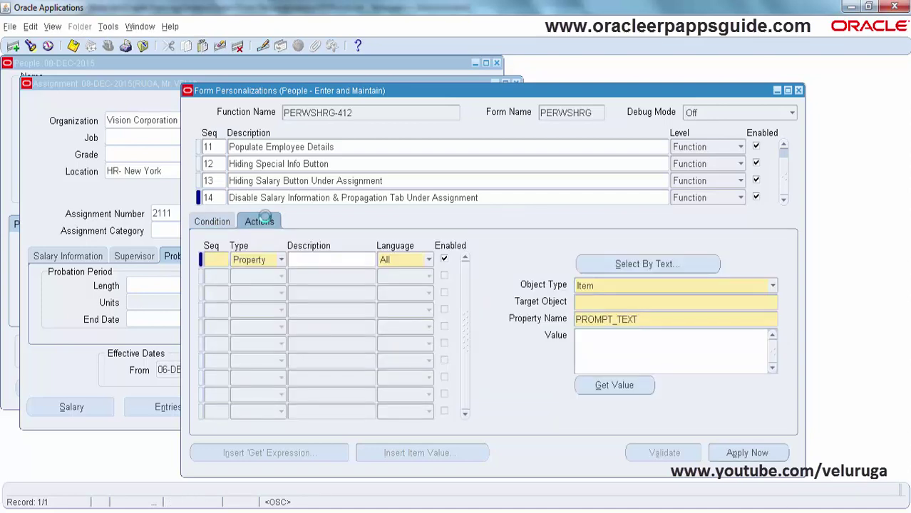
Add action sequence 10 with the description 'Salary Tab'.
{"action": "type", "text": "10"}
{"action": "key", "text": "Tab"}
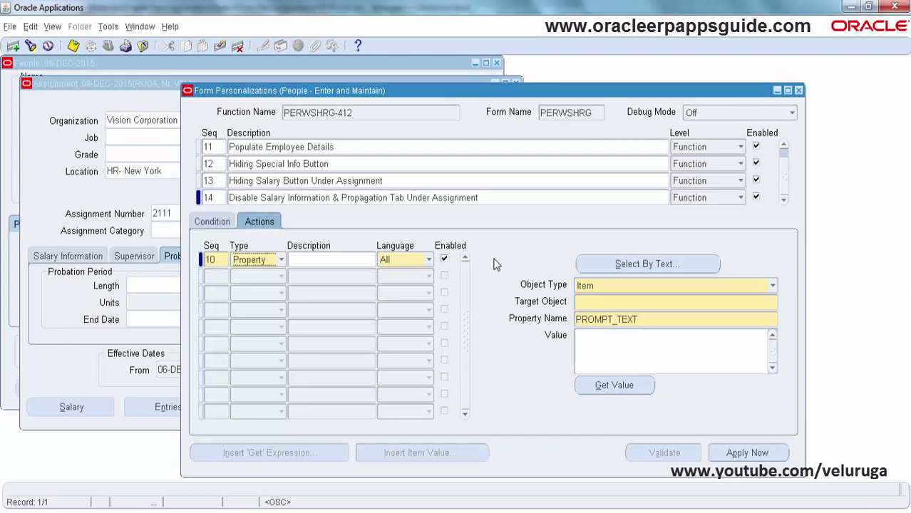
{"action": "left_click", "coordinate": [348, 259]}
{"action": "type", "text": "Salary Ta"}
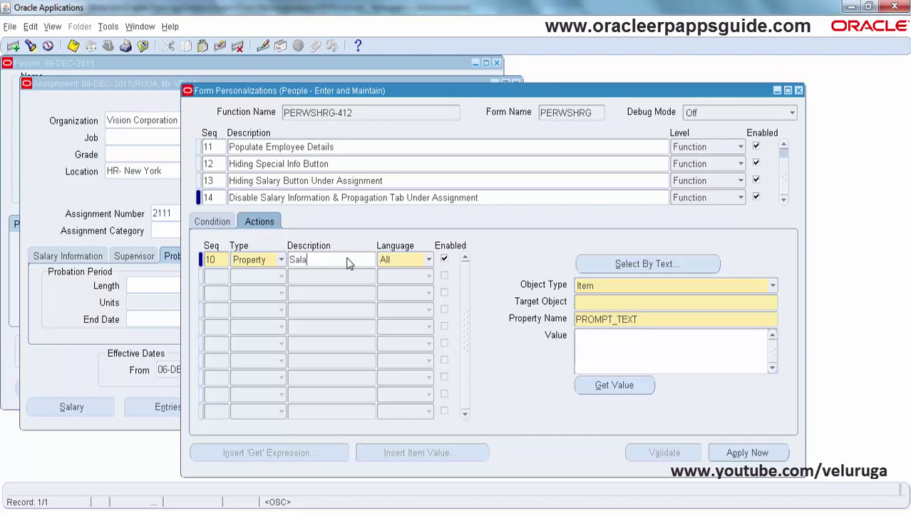
{"action": "type", "text": "b"}
Make action 10 set tab page ASSGT_TAB_CANVAS.SAL's ENABLED property to FALSE.
{"action": "left_click", "coordinate": [622, 286]}
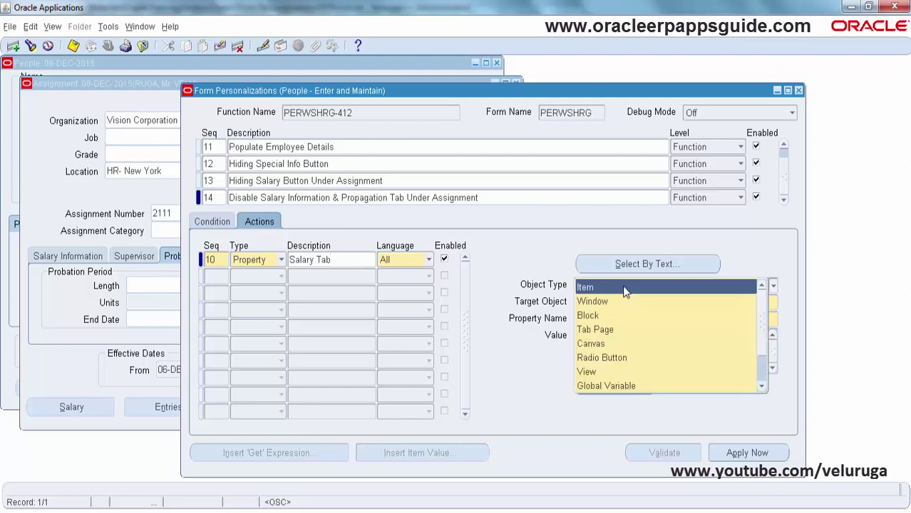
{"action": "left_click", "coordinate": [605, 328]}
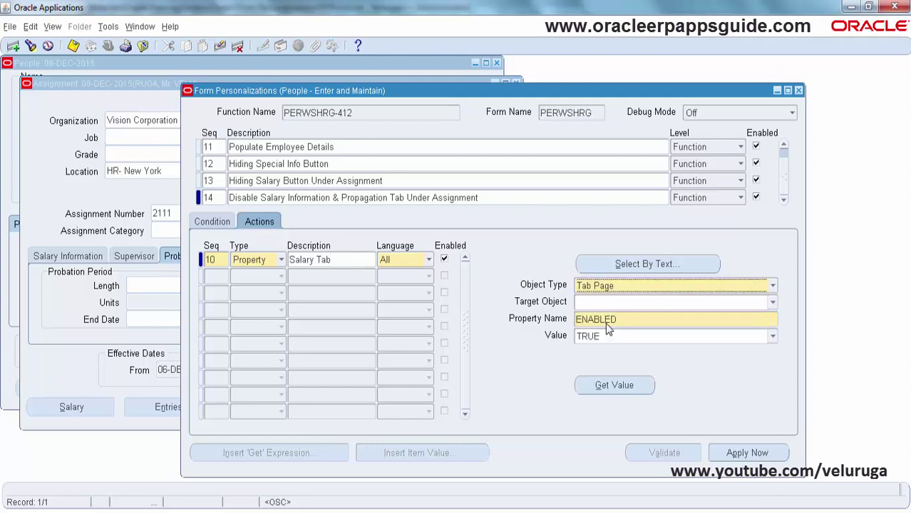
{"action": "left_click", "coordinate": [773, 302]}
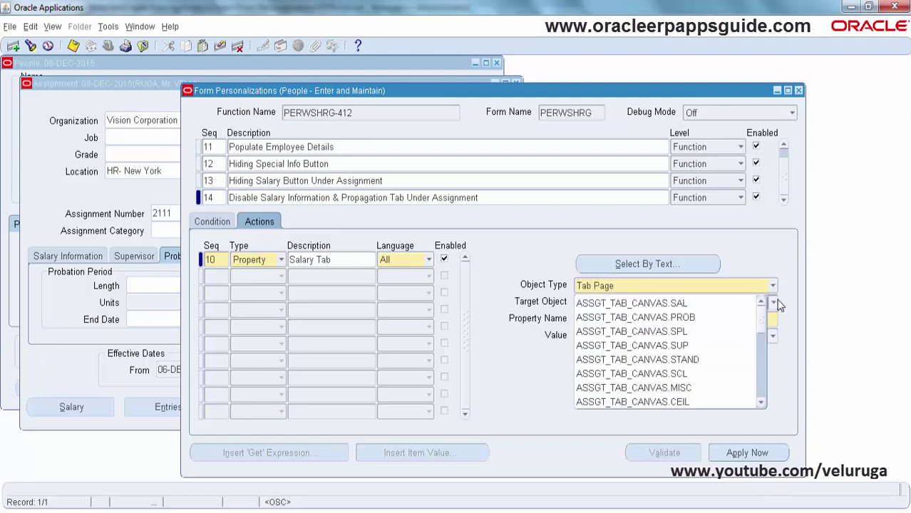
{"action": "left_click", "coordinate": [682, 305]}
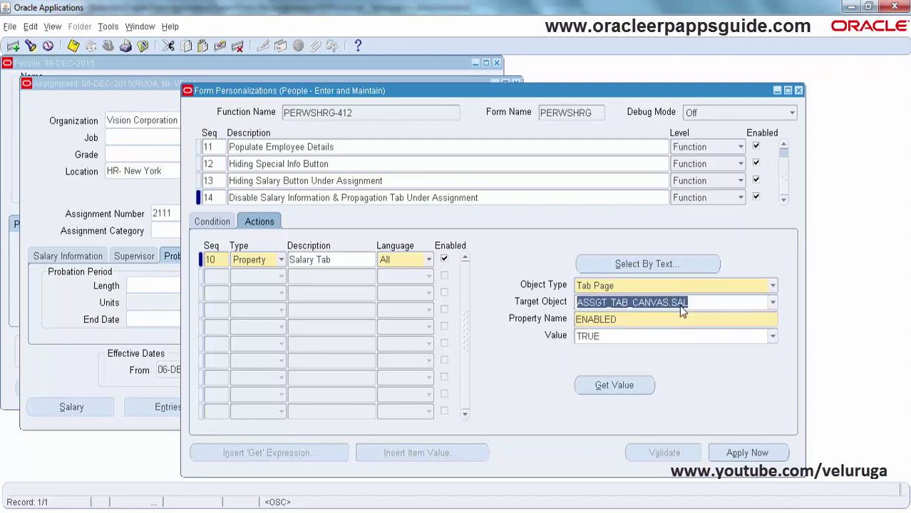
{"action": "left_click", "coordinate": [747, 321]}
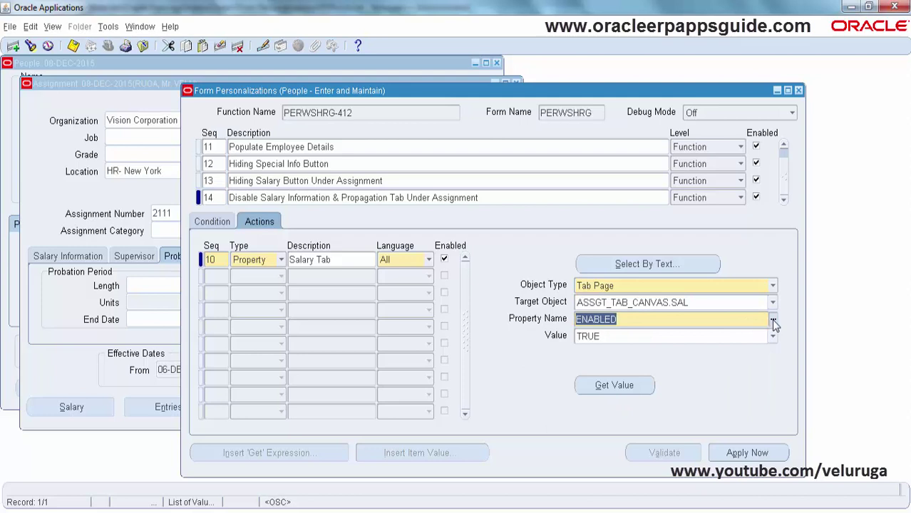
{"action": "left_click", "coordinate": [773, 337]}
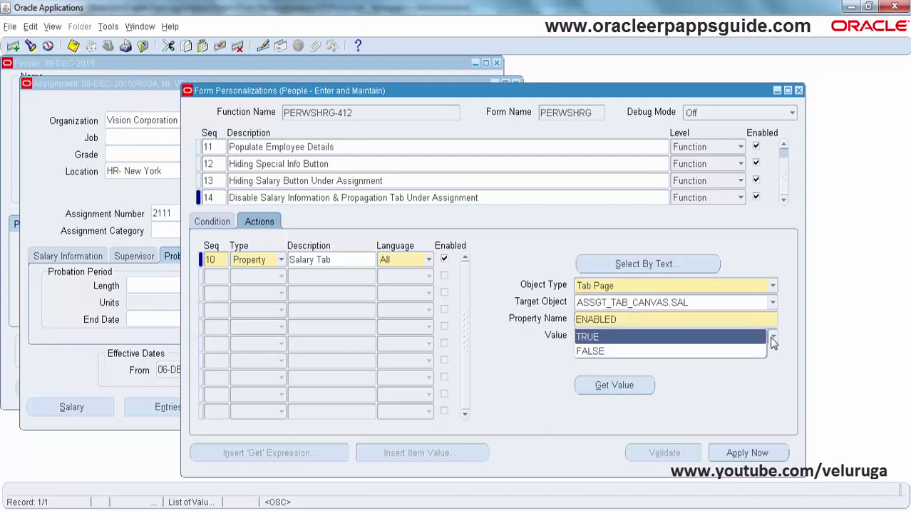
{"action": "left_click", "coordinate": [717, 352]}
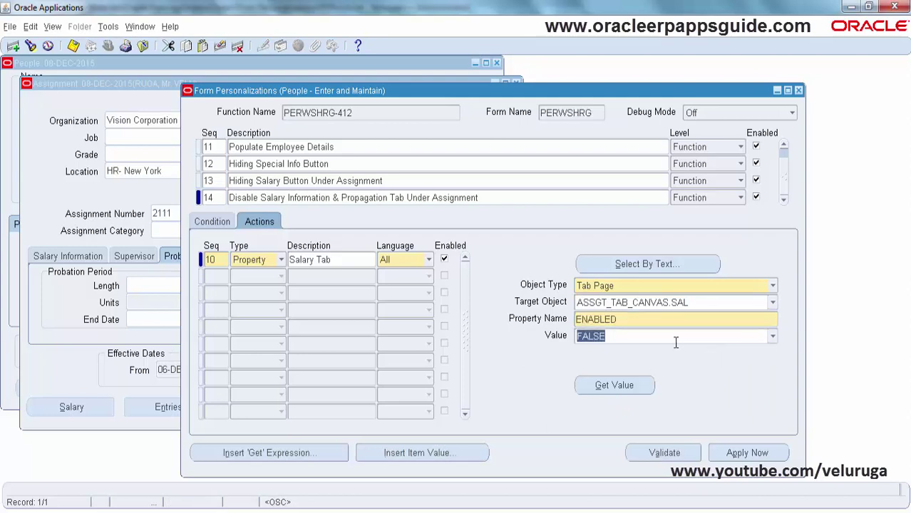
{"action": "left_click", "coordinate": [223, 280]}
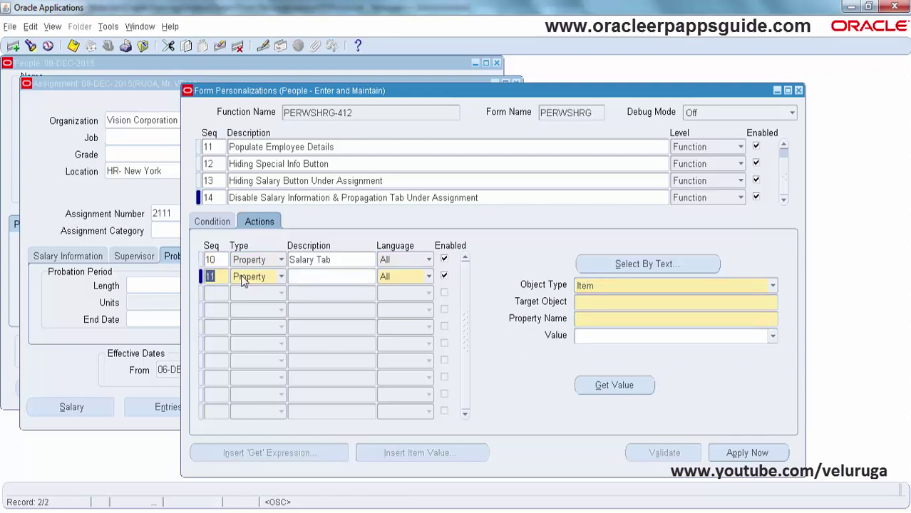
Number the second action 20 and describe it as 'Propagation Tab'.
{"action": "type", "text": "20"}
{"action": "left_click", "coordinate": [292, 282]}
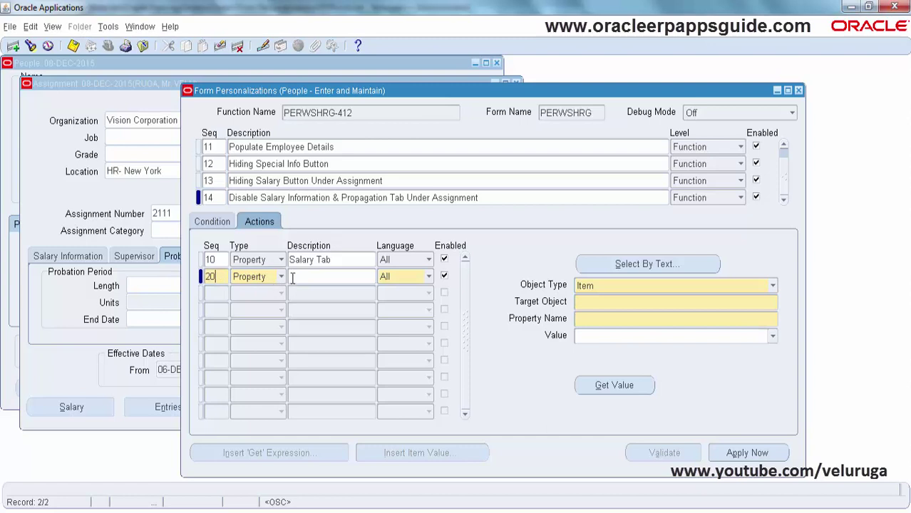
{"action": "type", "text": "Propaga"}
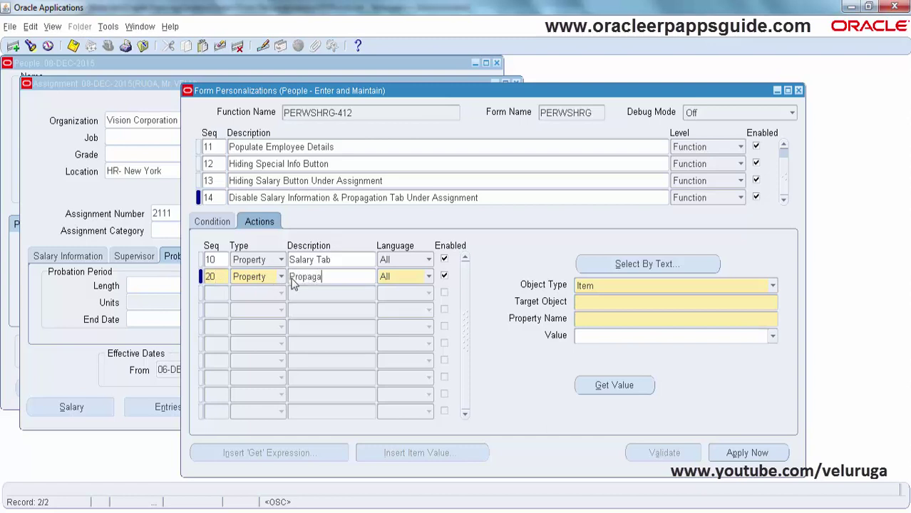
{"action": "type", "text": "tion Tab"}
Set Object Type Tab Page, target ASSGT_TAB_CANVAS.PROB, property ENABLED, value FALSE.
{"action": "left_click", "coordinate": [642, 301]}
{"action": "left_click", "coordinate": [736, 285]}
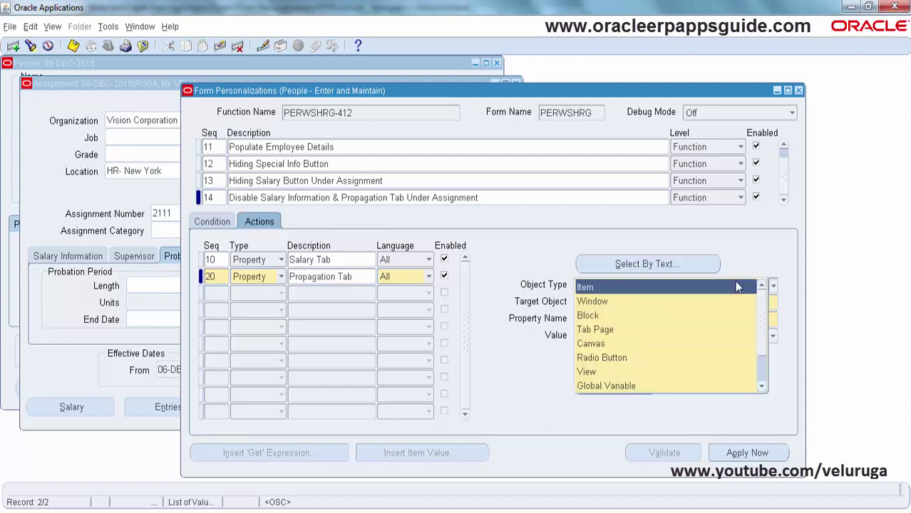
{"action": "left_click", "coordinate": [647, 329]}
{"action": "left_click", "coordinate": [774, 305]}
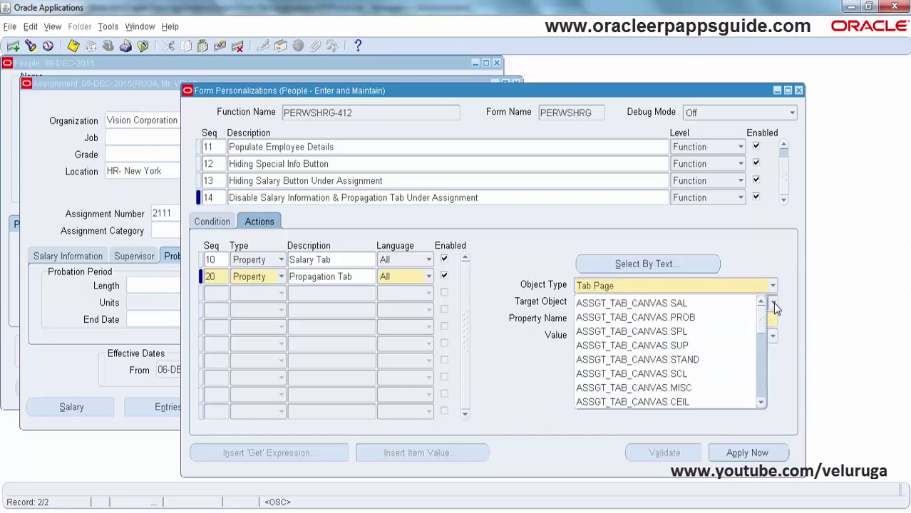
{"action": "left_click", "coordinate": [689, 322]}
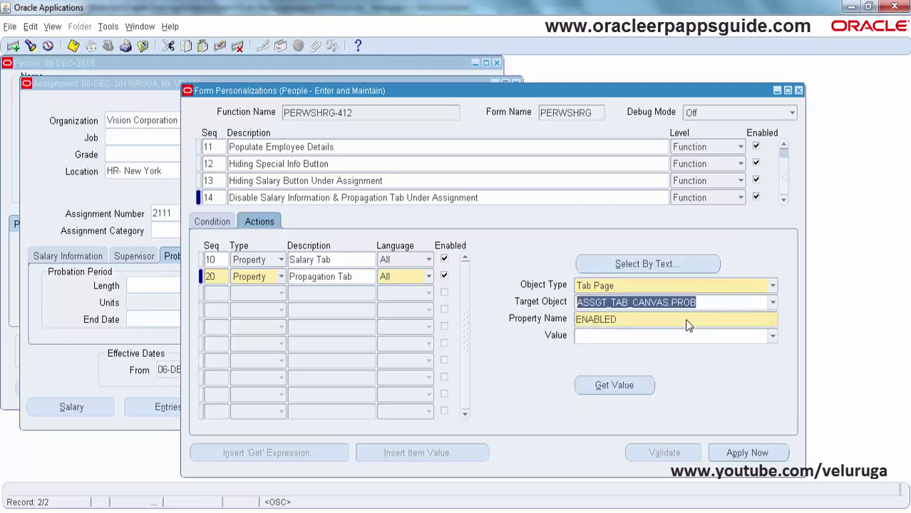
{"action": "key", "text": "Tab"}
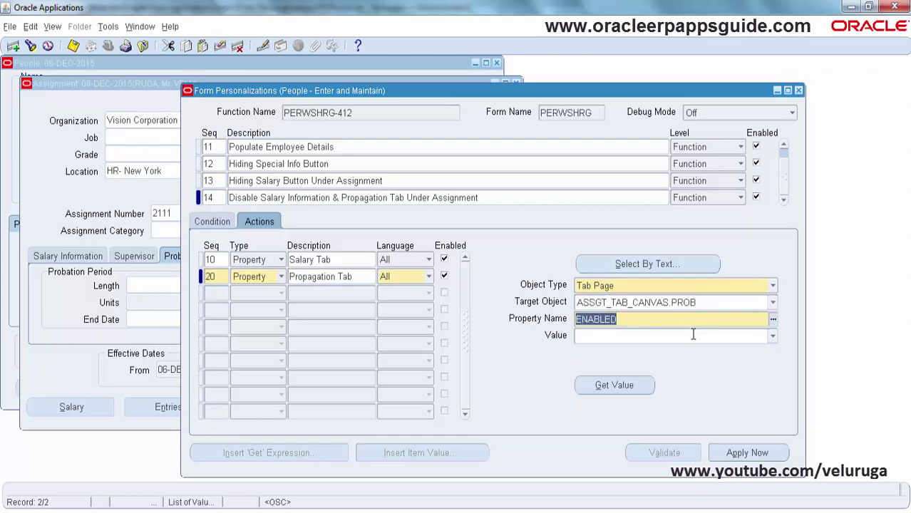
{"action": "left_click", "coordinate": [692, 339]}
{"action": "left_click", "coordinate": [772, 336]}
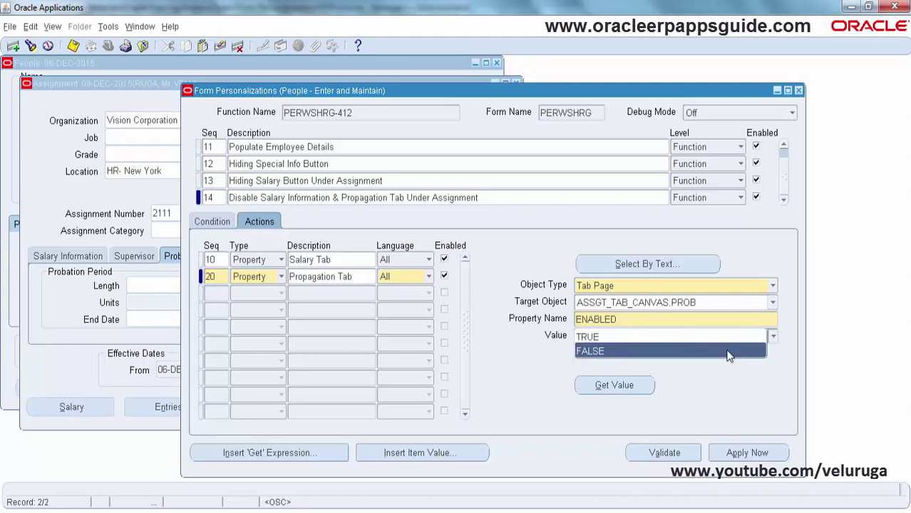
{"action": "left_click", "coordinate": [725, 352]}
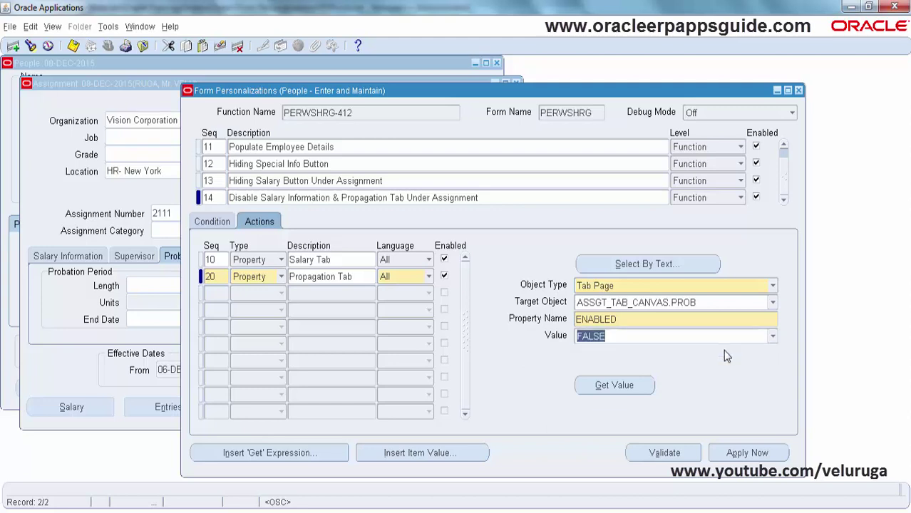
Save rule 14, review rules 12–14 and their actions, and close Form Personalizations.
{"action": "left_click", "coordinate": [74, 46]}
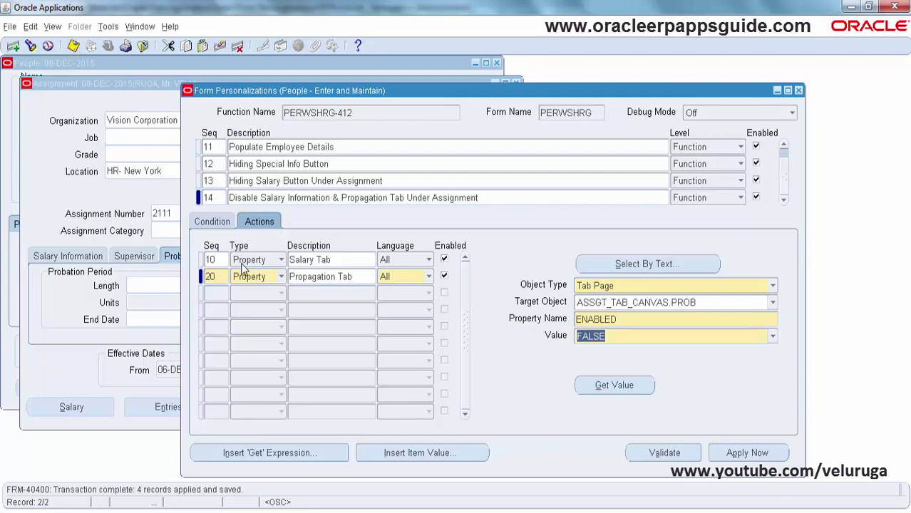
{"action": "left_click", "coordinate": [226, 222]}
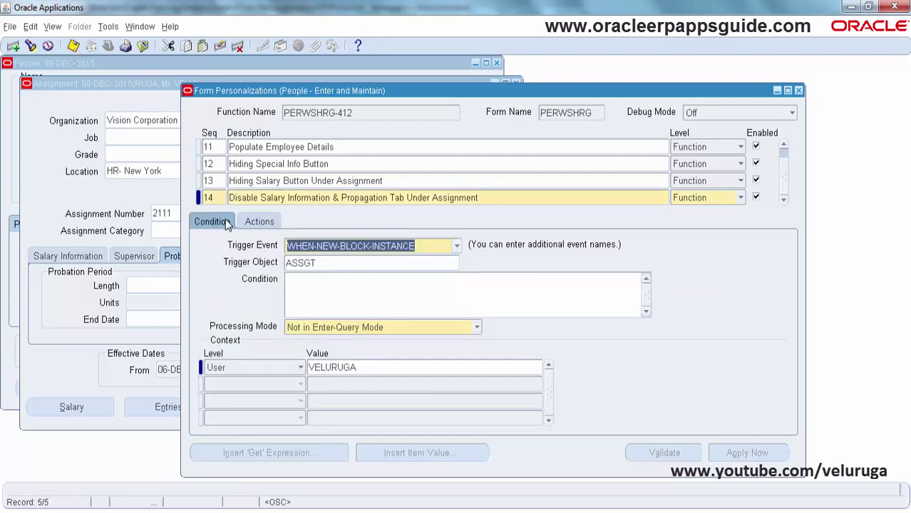
{"action": "left_click", "coordinate": [277, 181]}
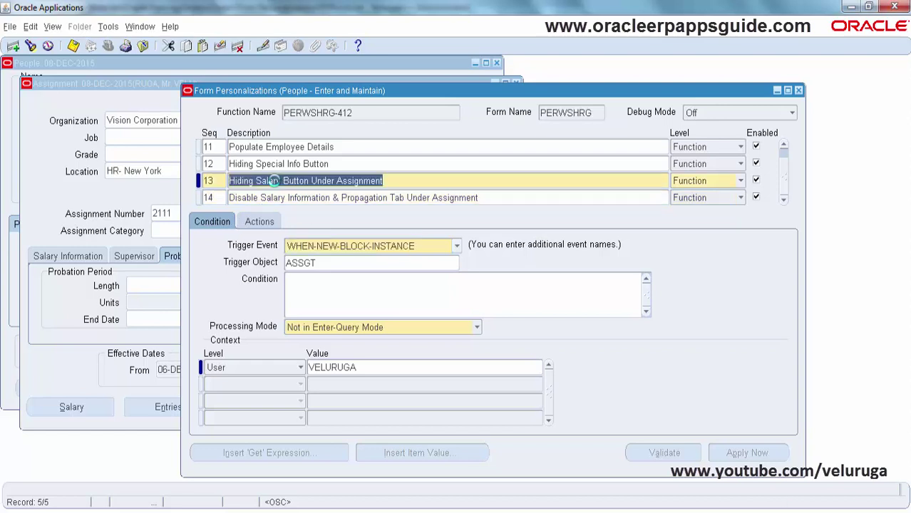
{"action": "left_click", "coordinate": [292, 167]}
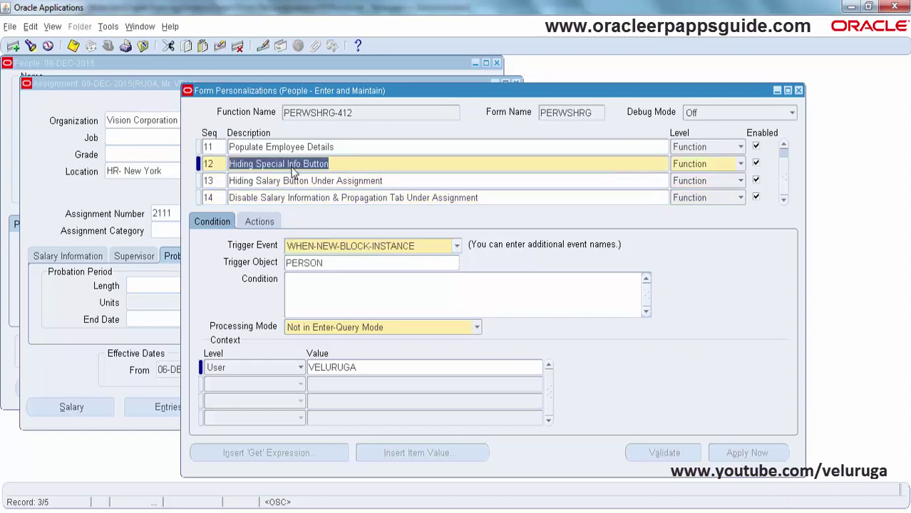
{"action": "left_click", "coordinate": [284, 198]}
{"action": "left_click", "coordinate": [263, 222]}
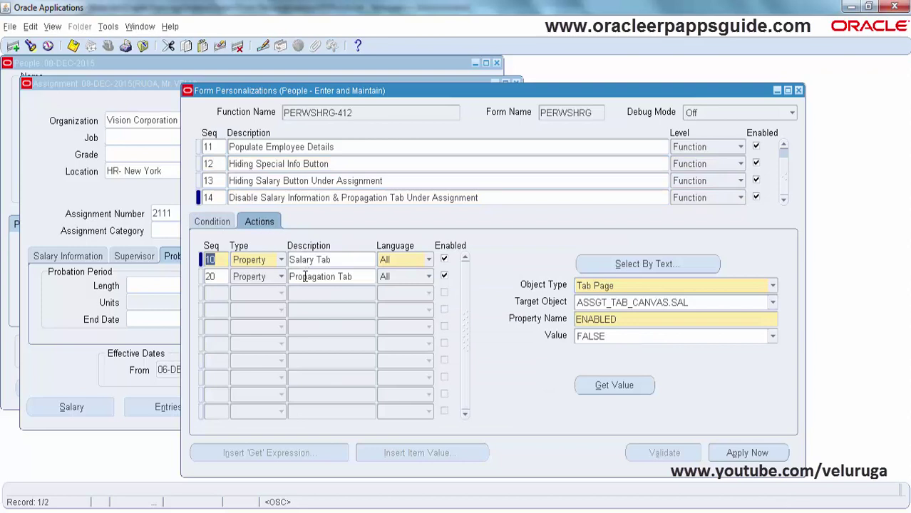
{"action": "left_click", "coordinate": [305, 277]}
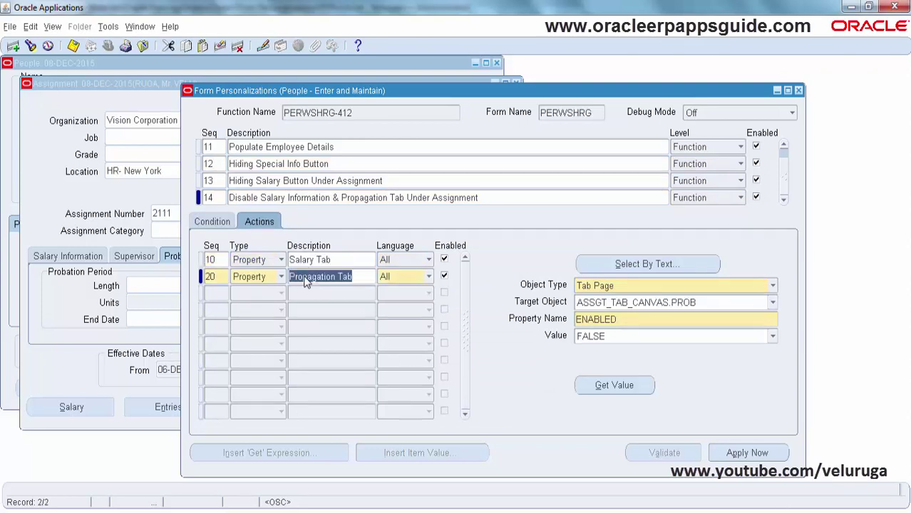
{"action": "left_click", "coordinate": [799, 91]}
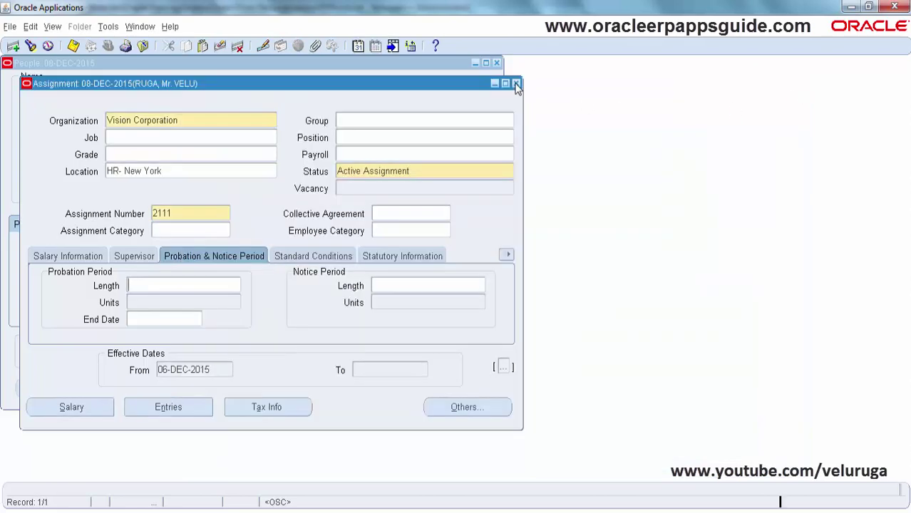
Close the Assignment and People windows and reopen People > Enter and Maintain.
{"action": "left_click", "coordinate": [517, 85]}
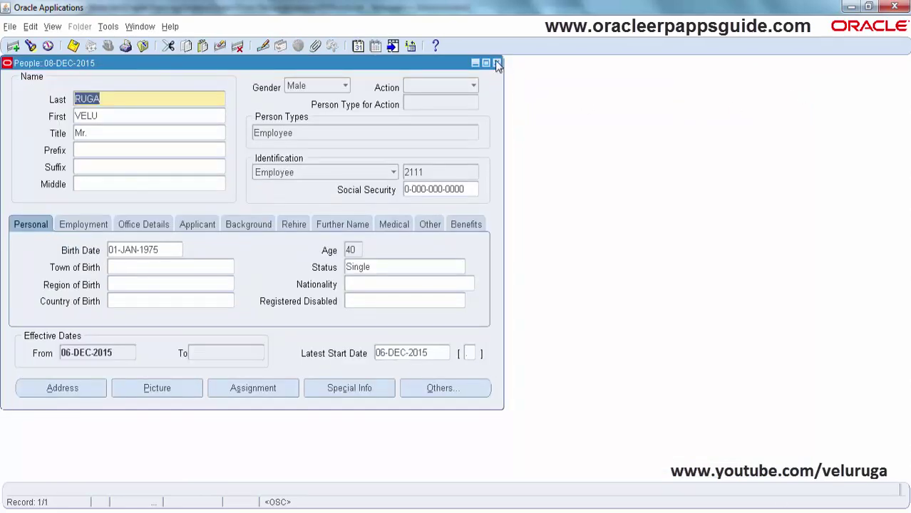
{"action": "left_click", "coordinate": [497, 63]}
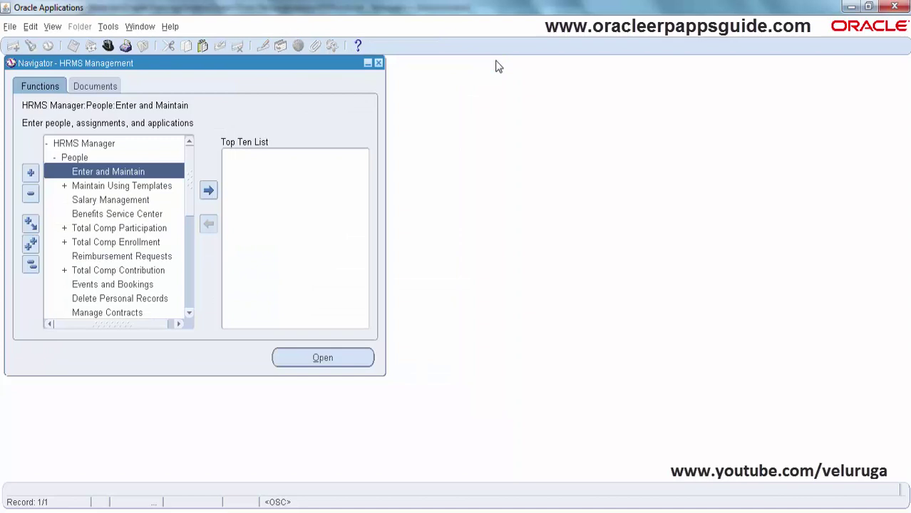
{"action": "double_click", "coordinate": [160, 171]}
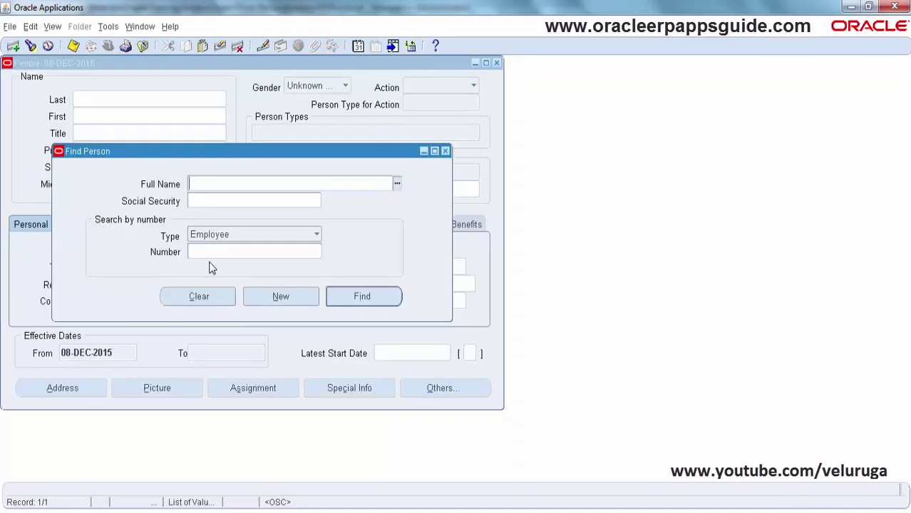
Find the employee by employee number and open their Assignment to check the disabled tabs.
{"action": "left_click", "coordinate": [218, 253]}
{"action": "type", "text": "21"}
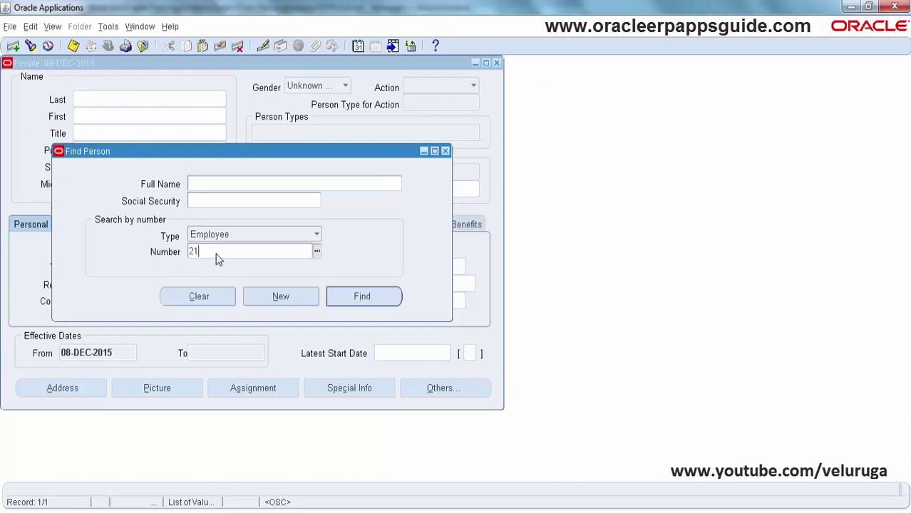
{"action": "type", "text": "11"}
{"action": "left_click", "coordinate": [355, 298]}
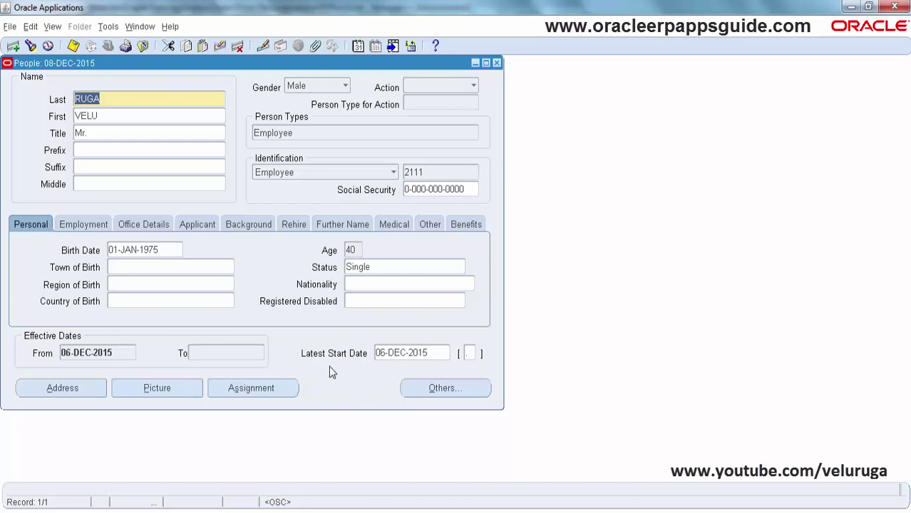
{"action": "left_click", "coordinate": [261, 394]}
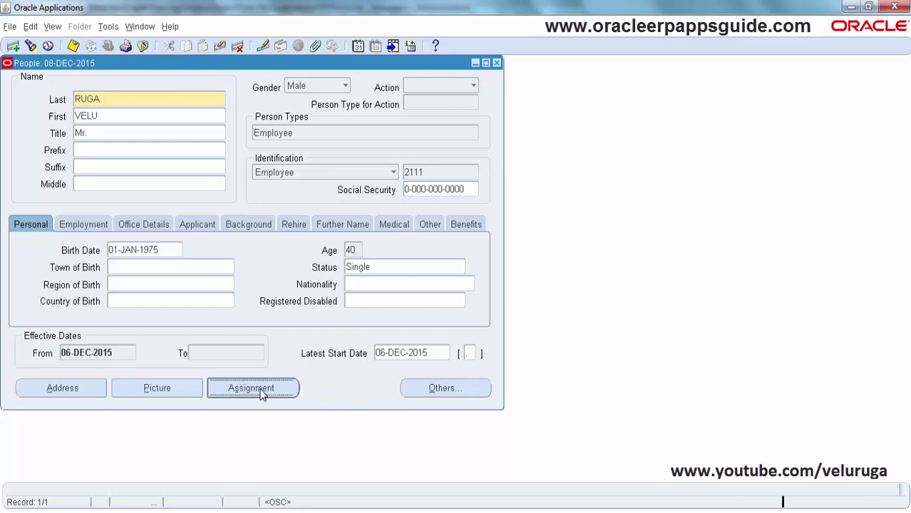